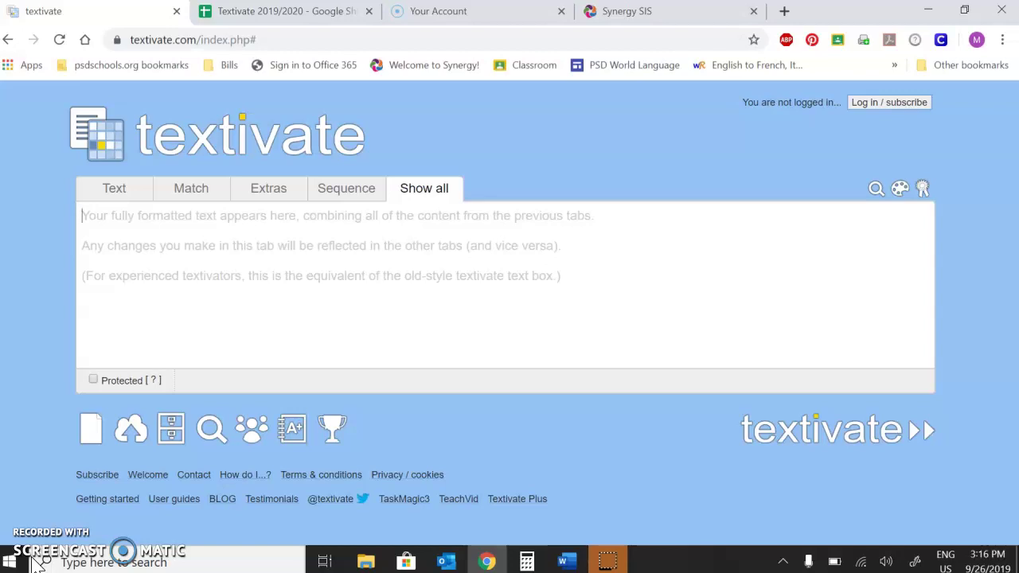
Step: Open the login form, paste the combined account credentials into the Username field, and remove the separator between username and password
left_click(869, 112)
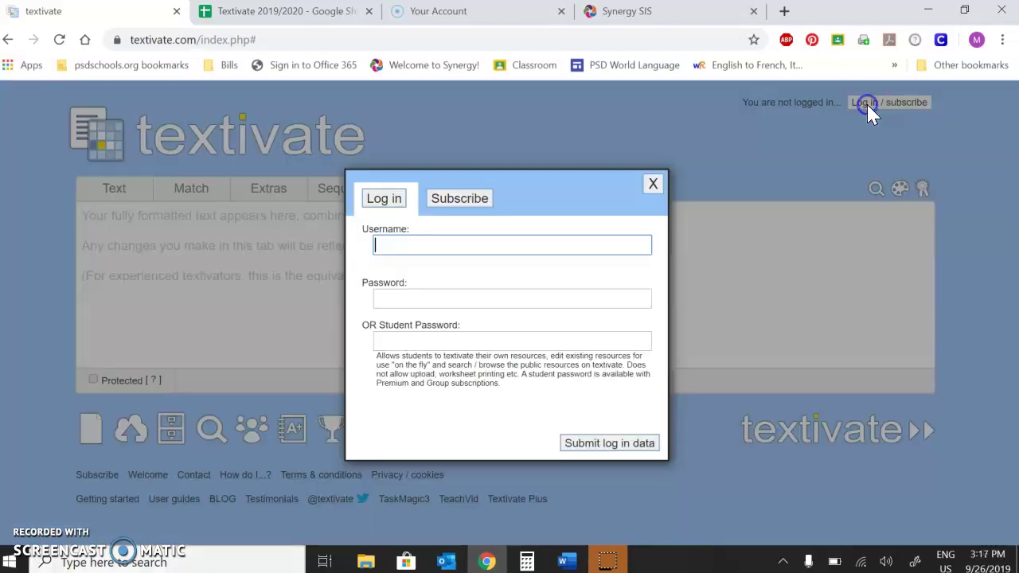
right_click(508, 247)
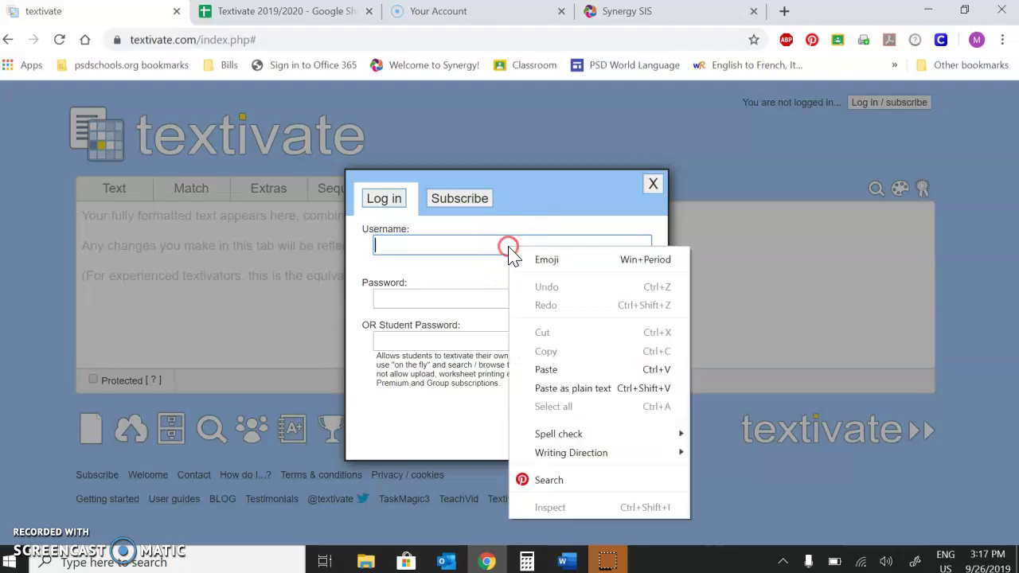
left_click(548, 370)
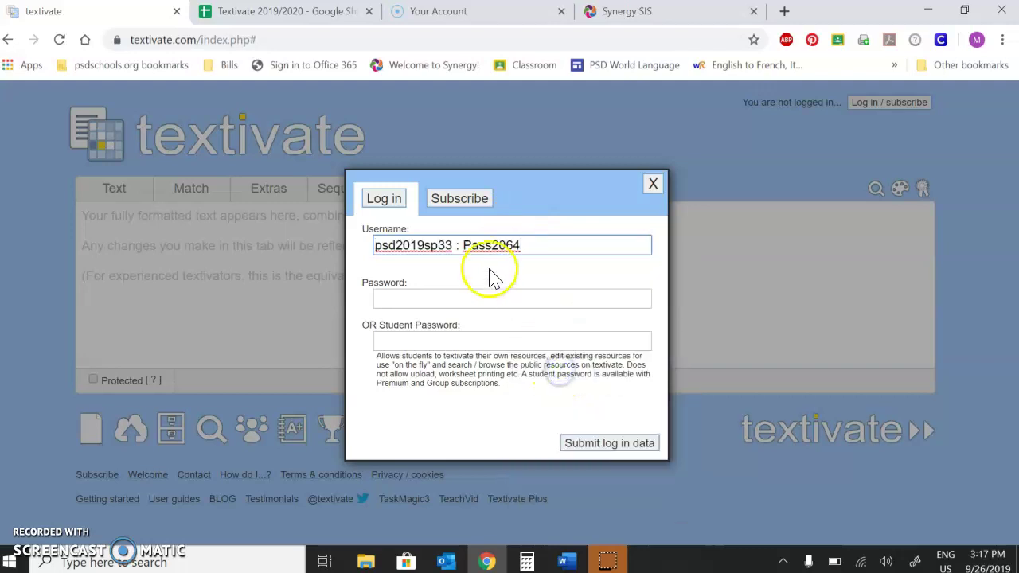
left_click(469, 245)
key("BackSpace")
key("BackSpace")
key("BackSpace")
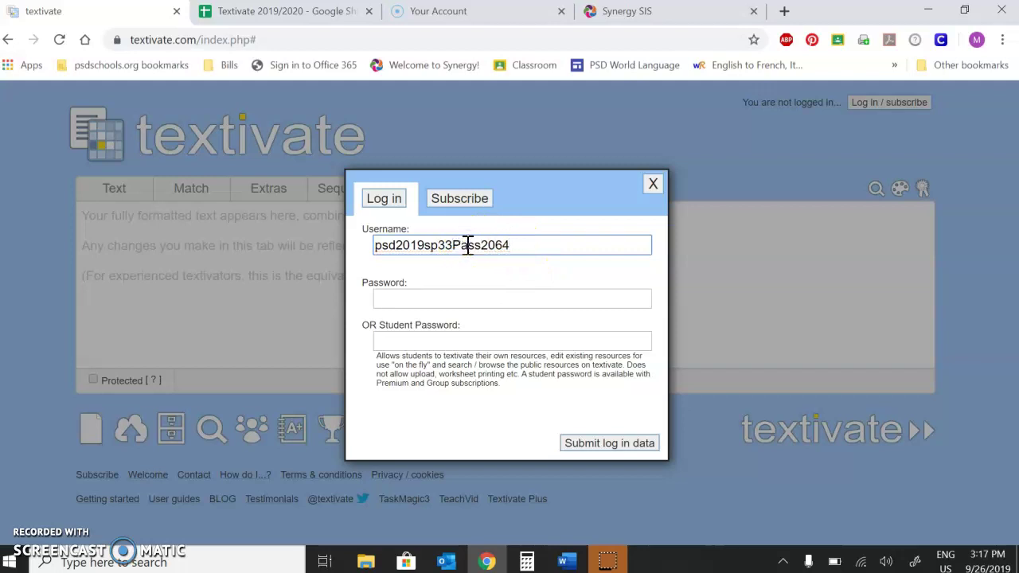
Step: Move the password portion from the Username field into the Password field and submit the login data
left_click_drag(455, 245, 495, 249)
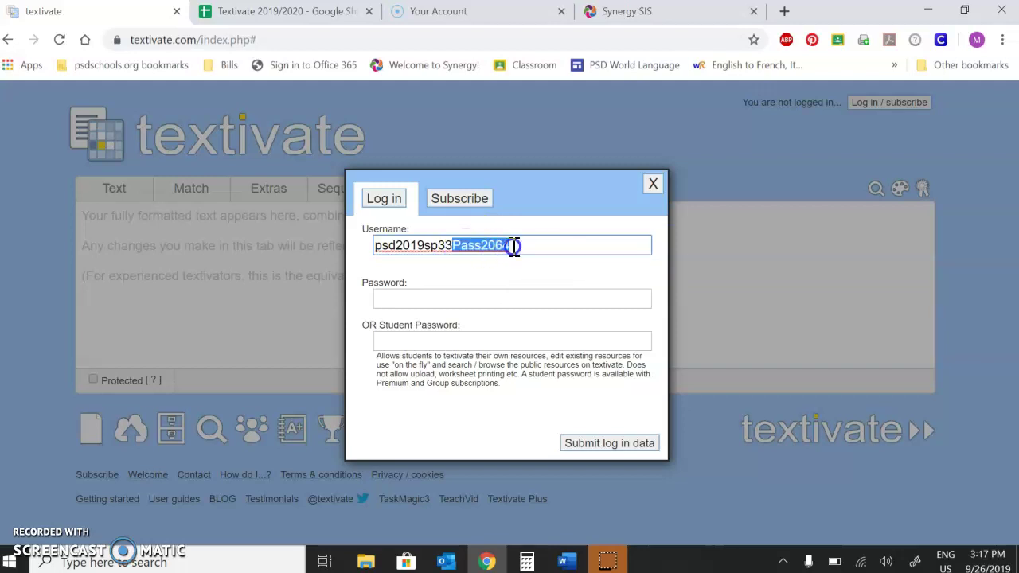
left_click(514, 245)
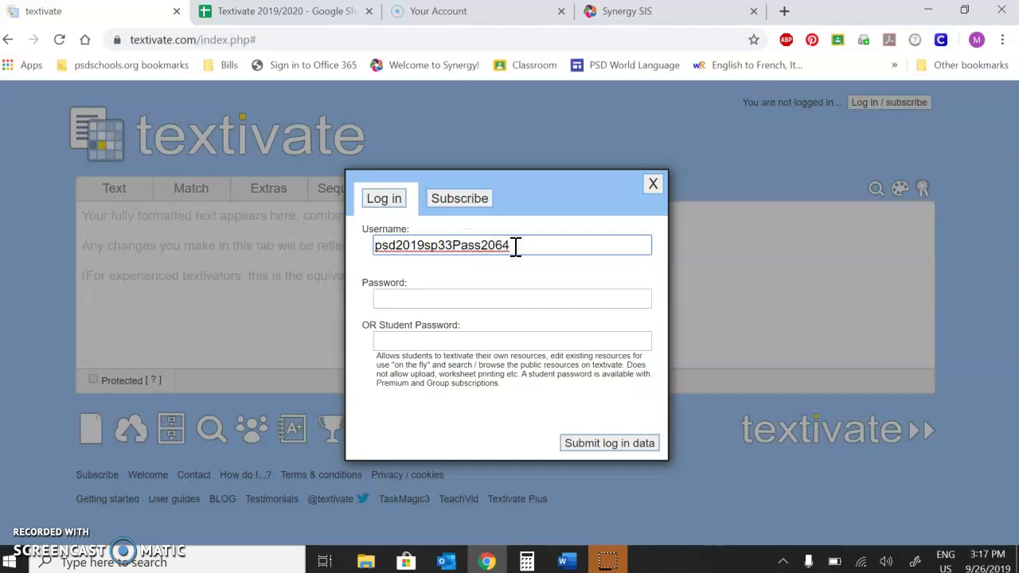
left_click_drag(516, 247, 455, 247)
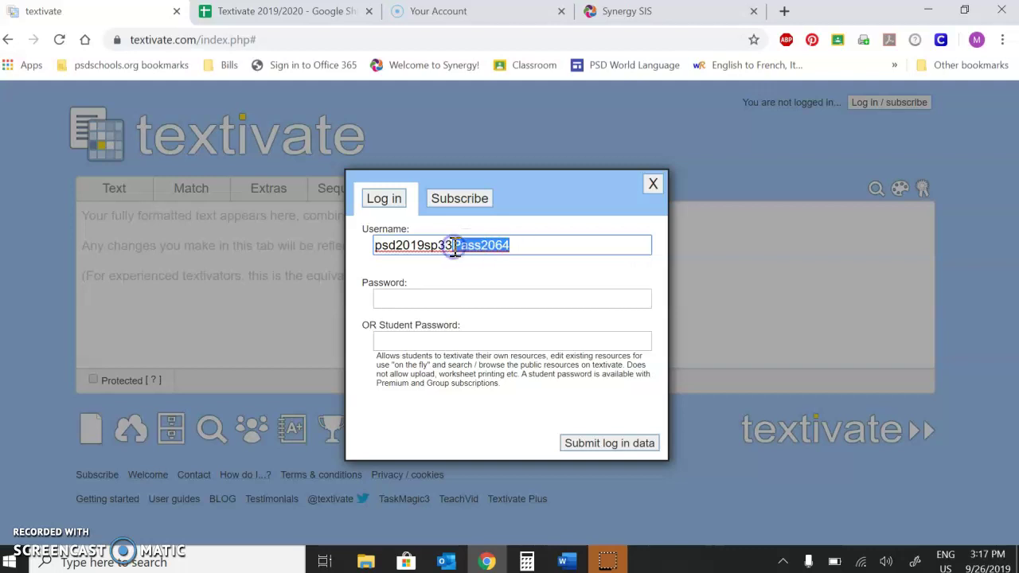
key("ctrl+x")
left_click(417, 302)
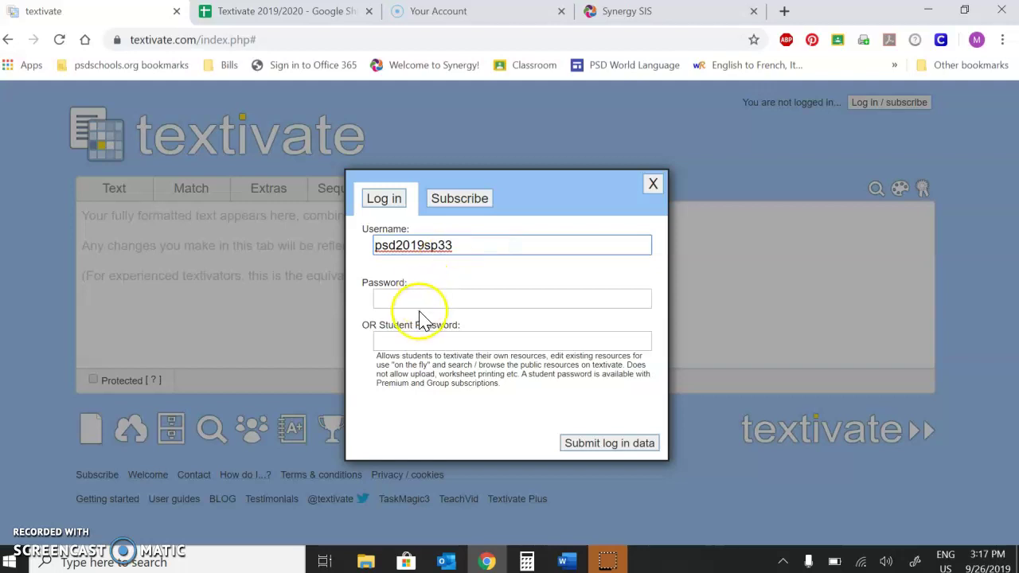
right_click(413, 295)
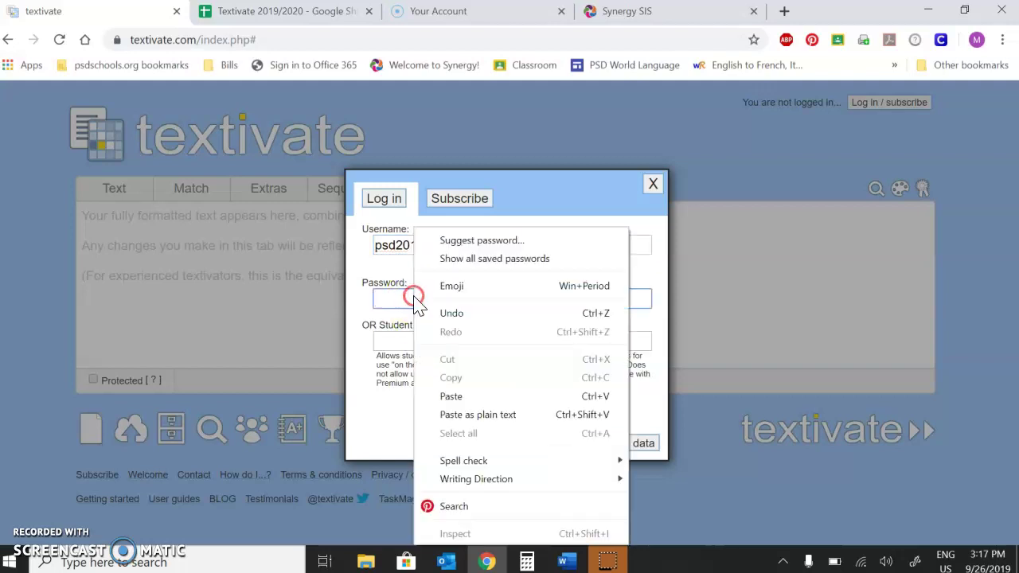
left_click(458, 402)
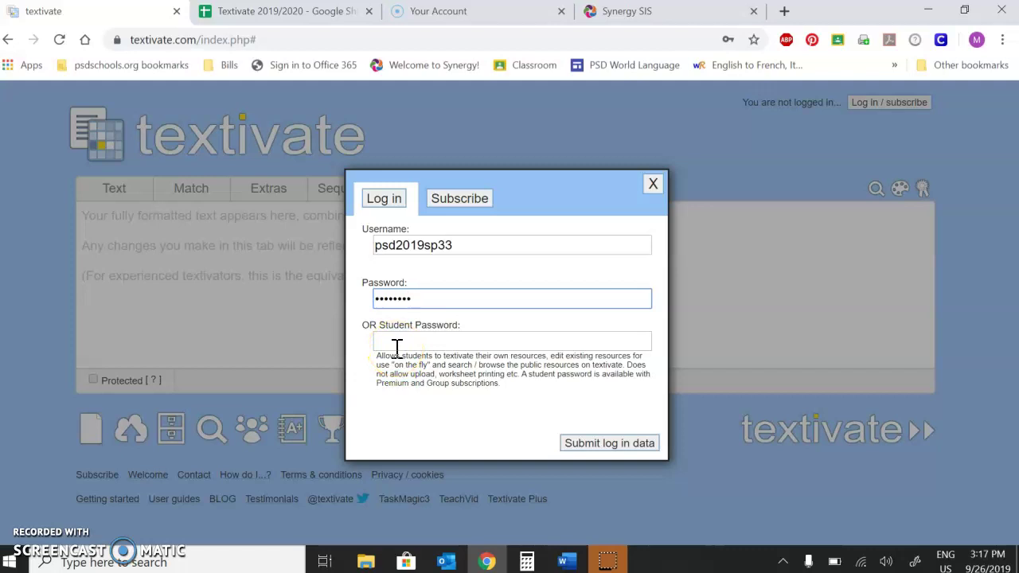
left_click(600, 448)
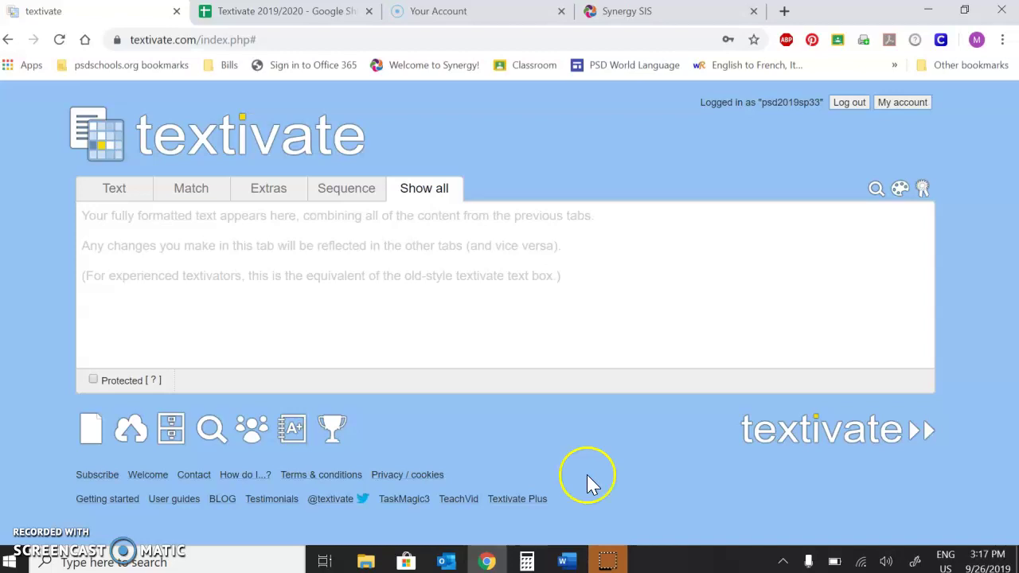
Step: Check the selected Spanish story in Word, return to Textivate in Chrome, and paste the story into the Show all text box
left_click(563, 561)
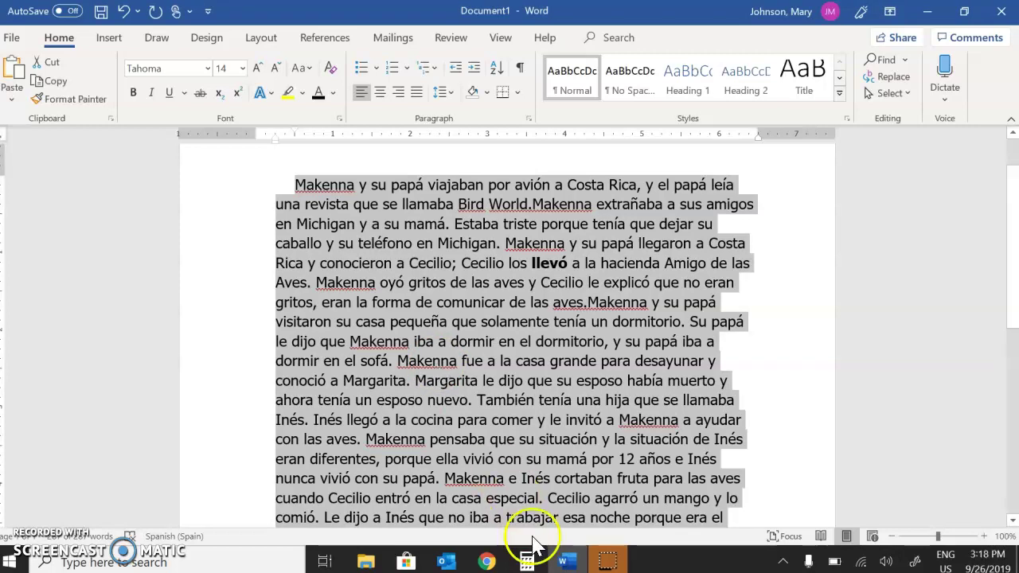
mouse_move(572, 563)
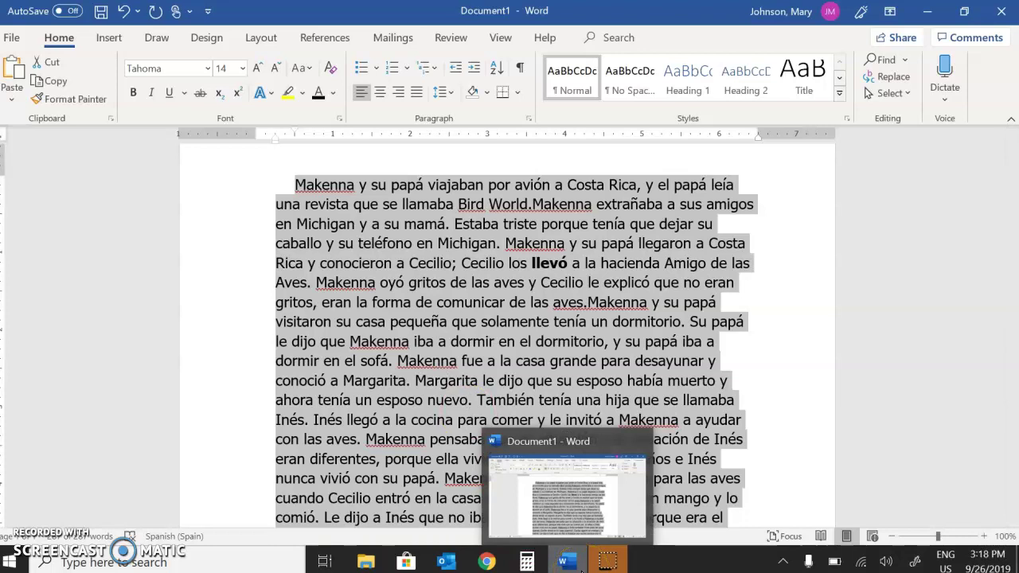
left_click(482, 557)
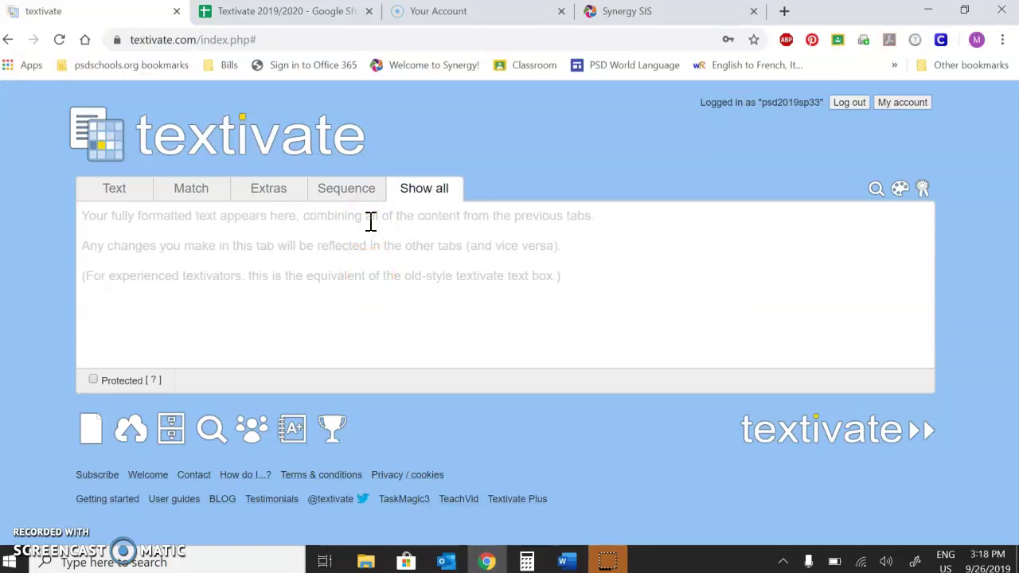
key("ctrl+v")
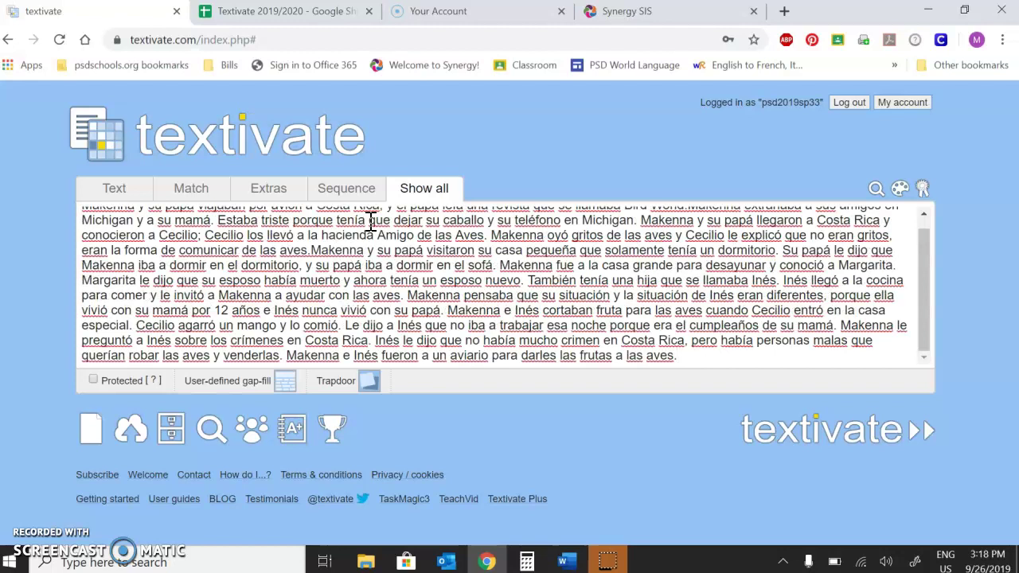
scroll(483, 262, "up", 1)
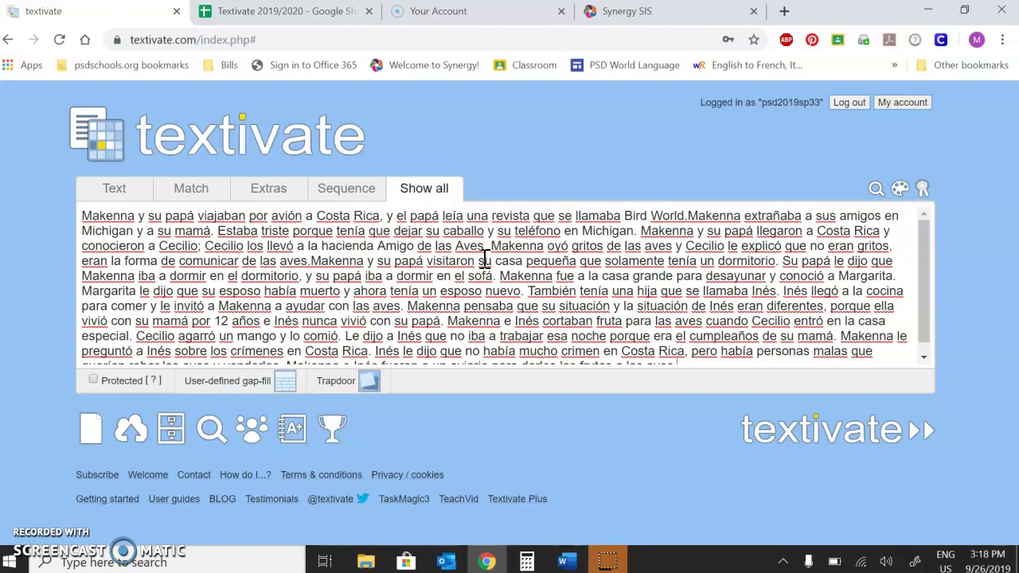
scroll(484, 260, "down", 1)
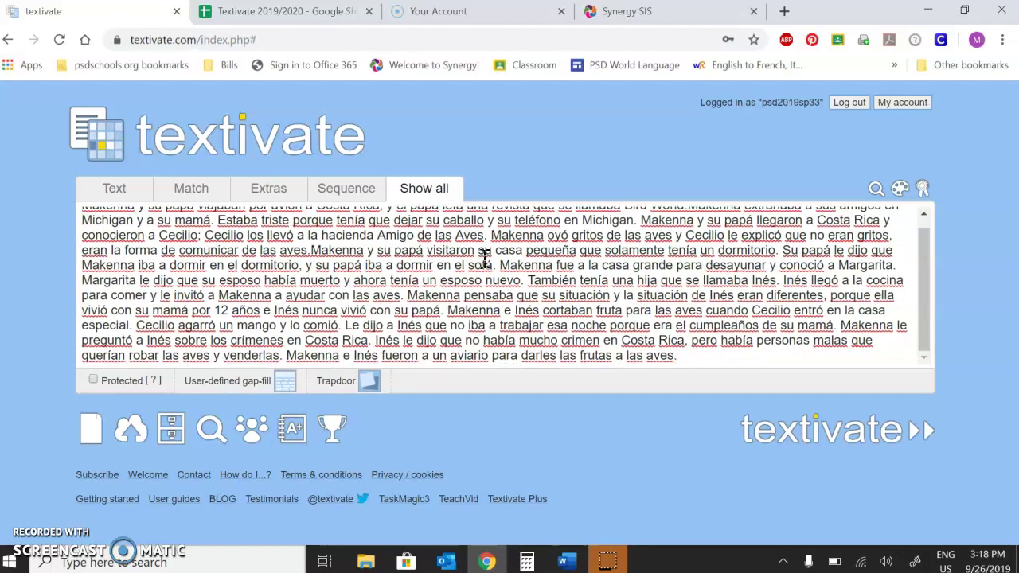
scroll(484, 260, "up", 1)
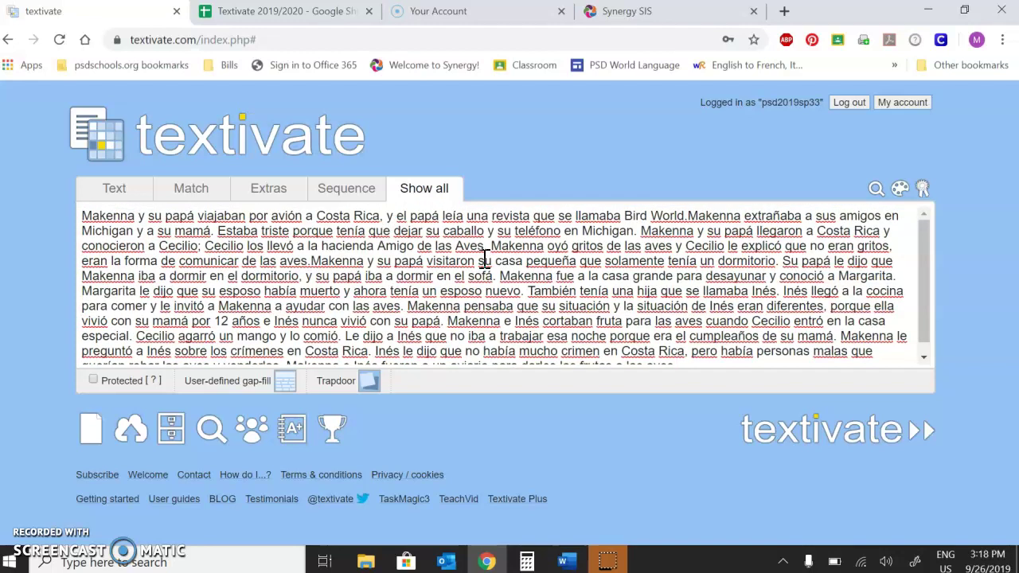
Step: Textivate the pasted story and open it as a 4 x 6 Tiles activity
left_click(794, 440)
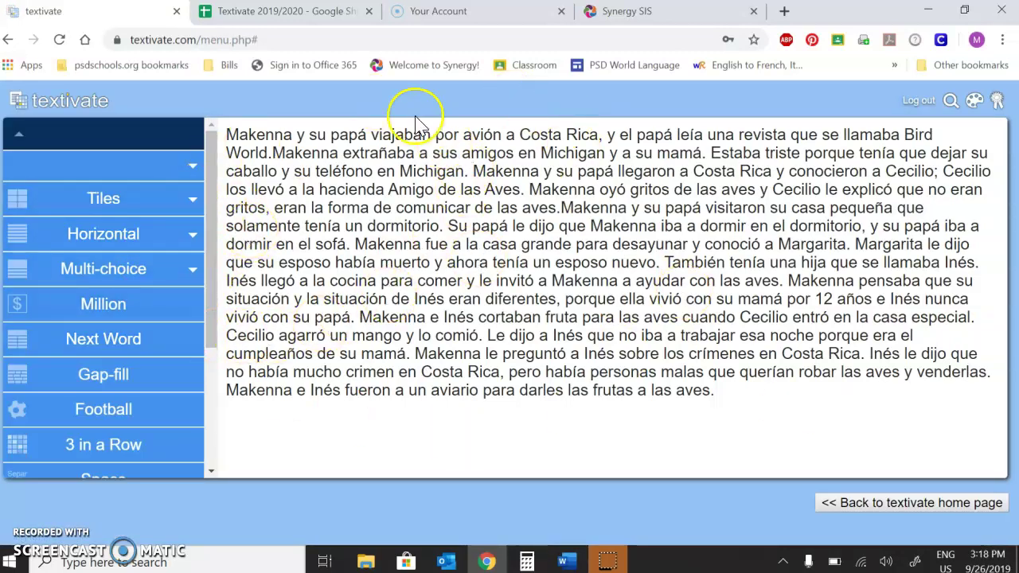
left_click(111, 203)
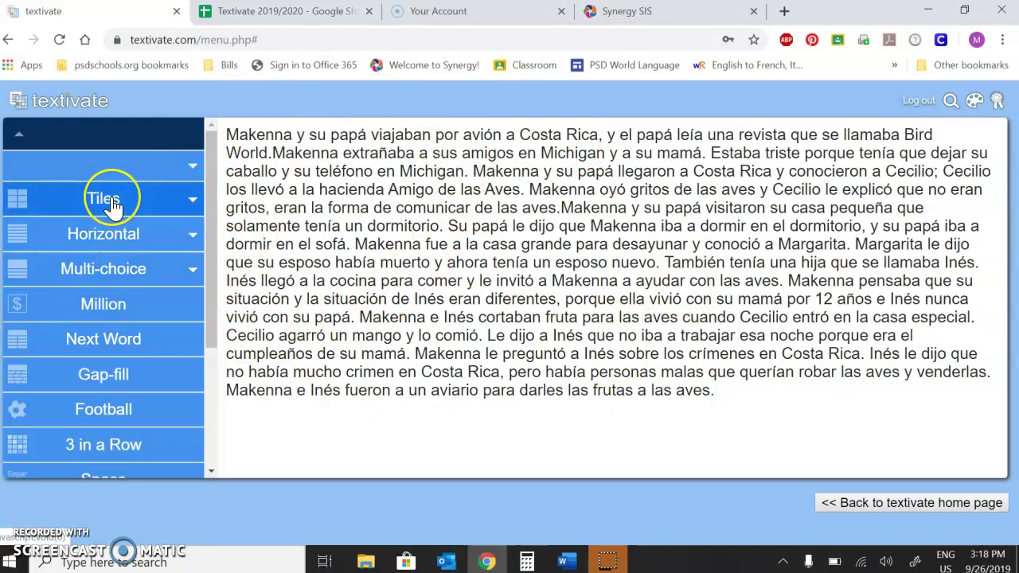
left_click(112, 203)
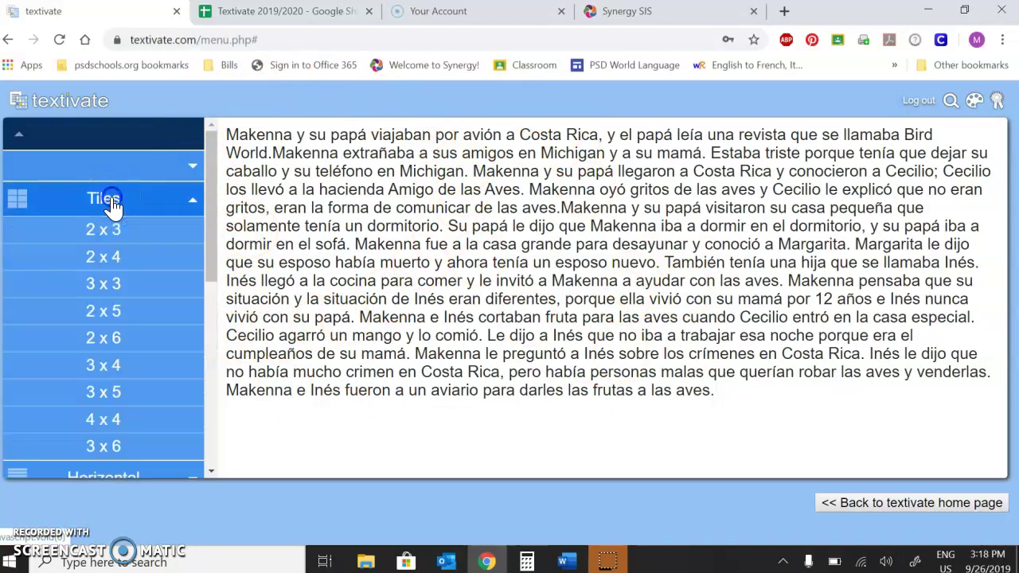
scroll(124, 402, "down", 2)
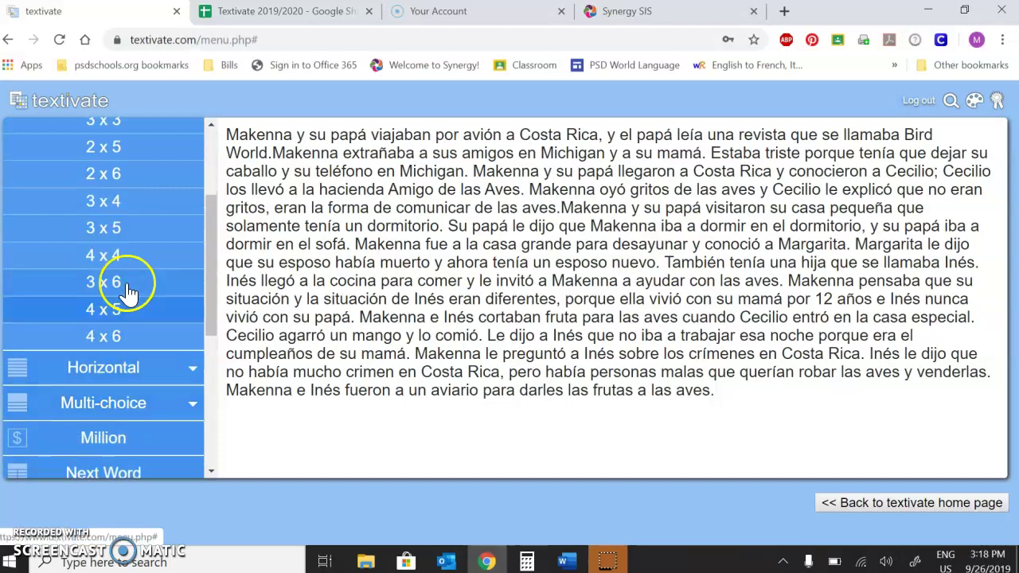
left_click(123, 338)
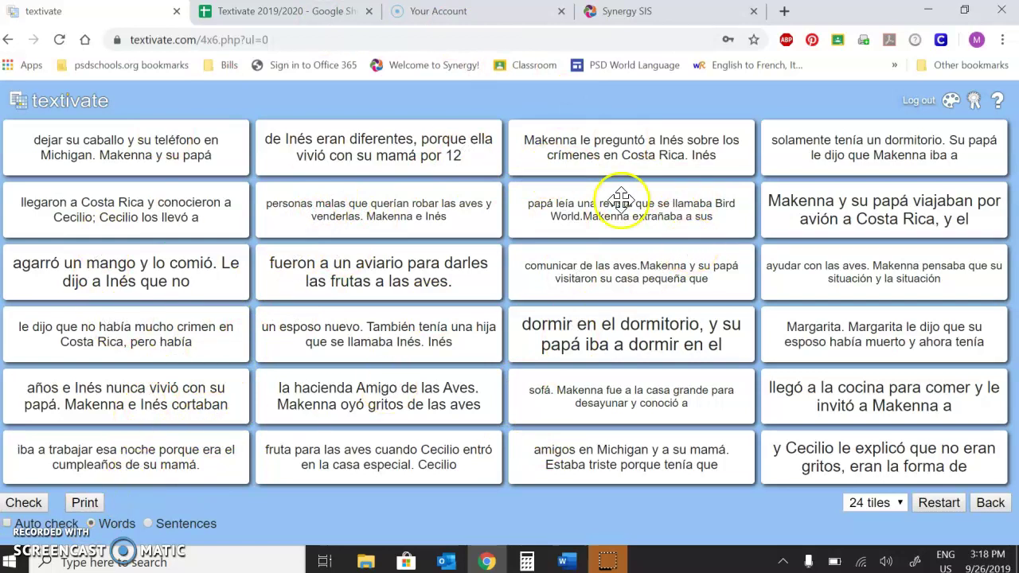
Step: Leave the tiles puzzle and open the story's Gap-fill activity
left_click(991, 503)
scroll(207, 350, "down", 1)
scroll(141, 409, "down", 3)
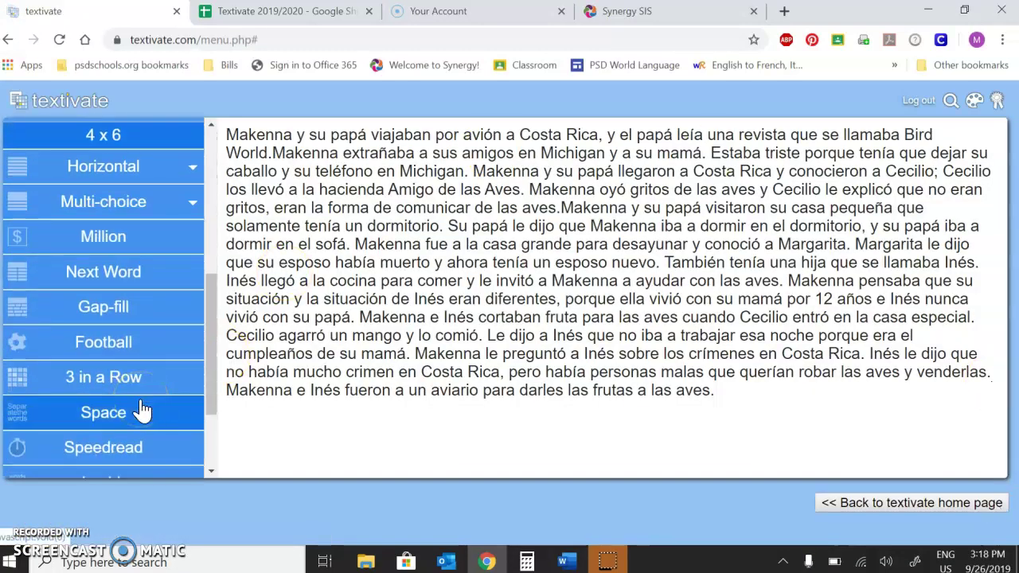
left_click(109, 313)
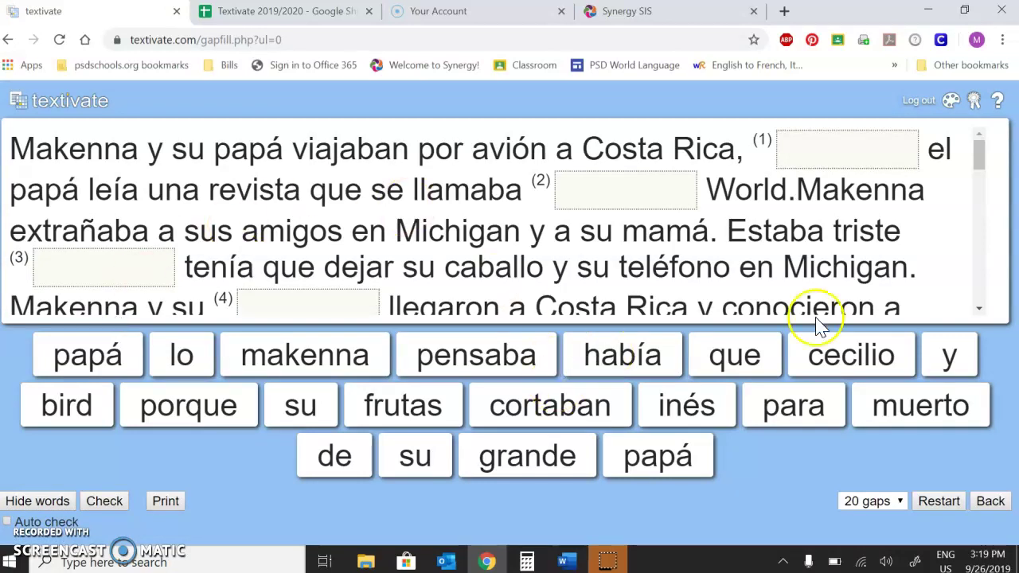
Step: Open the 1 in 4 Multi-choice activity, answer the story's first two segments in order, and return to the activity menu
left_click(995, 502)
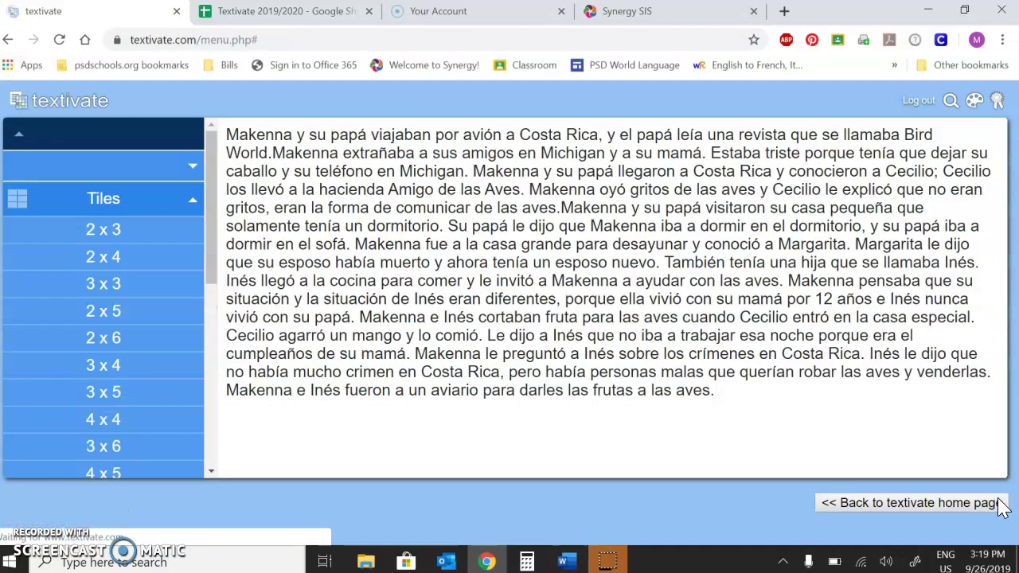
left_click(136, 201)
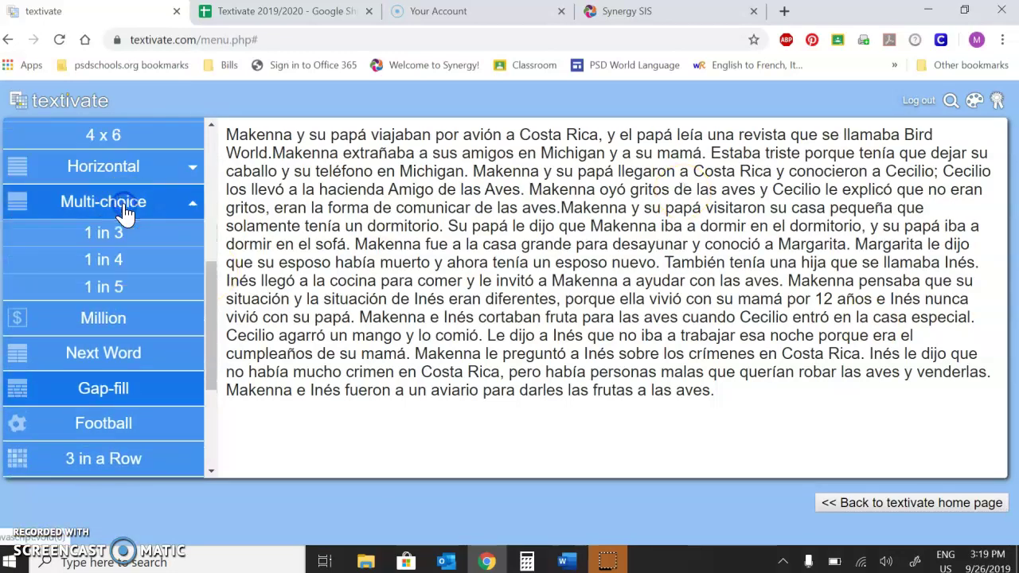
left_click(128, 261)
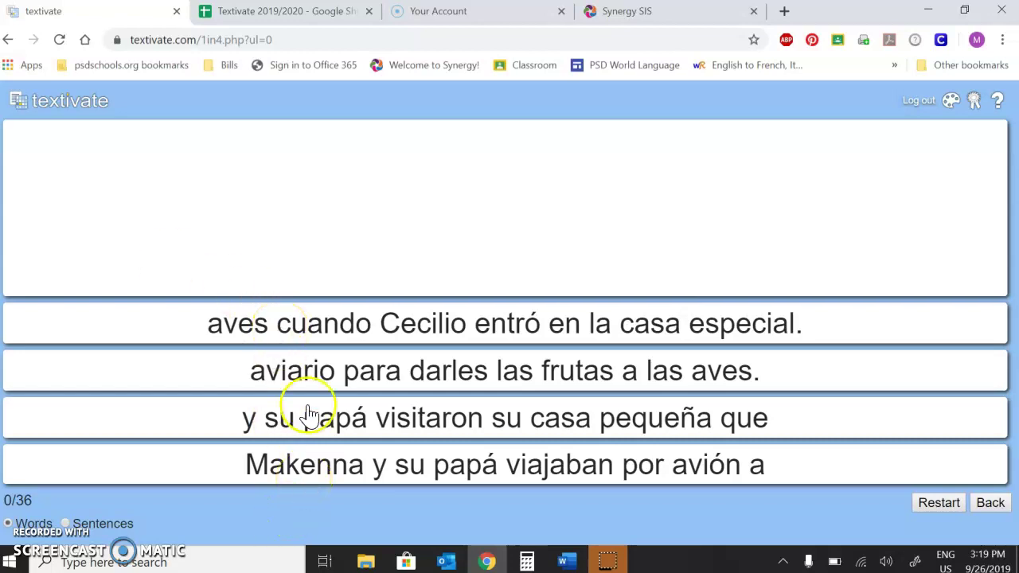
left_click(322, 481)
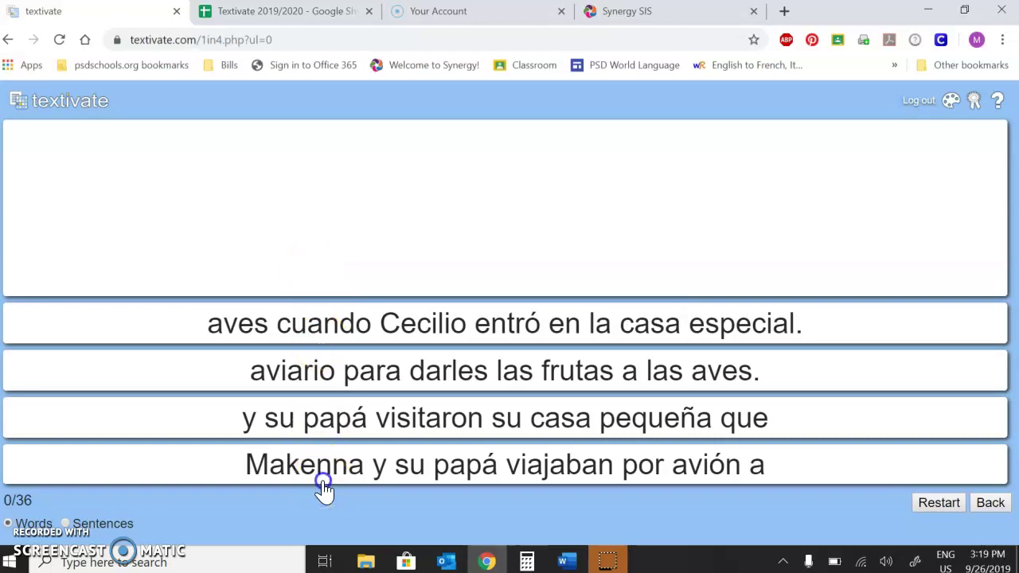
left_click(303, 317)
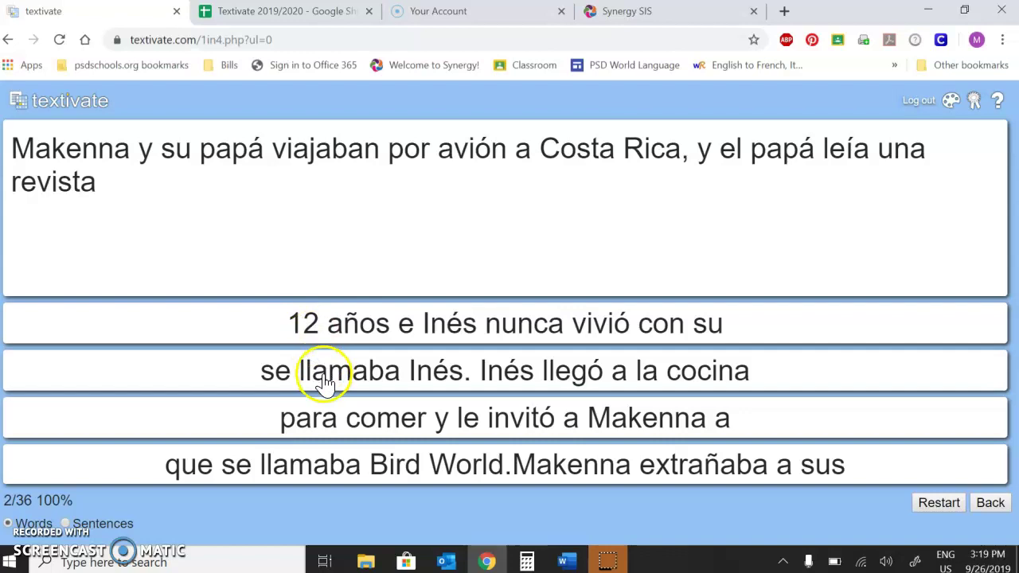
left_click(990, 503)
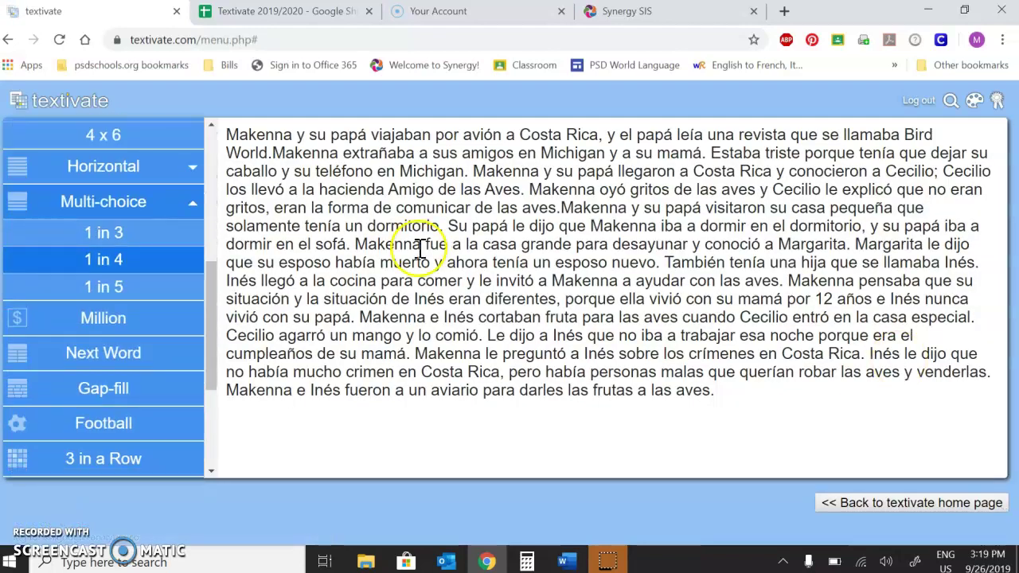
Step: Collapse the Multi-choice and Tiles options and look through the remaining activity types down to Snake
left_click(157, 209)
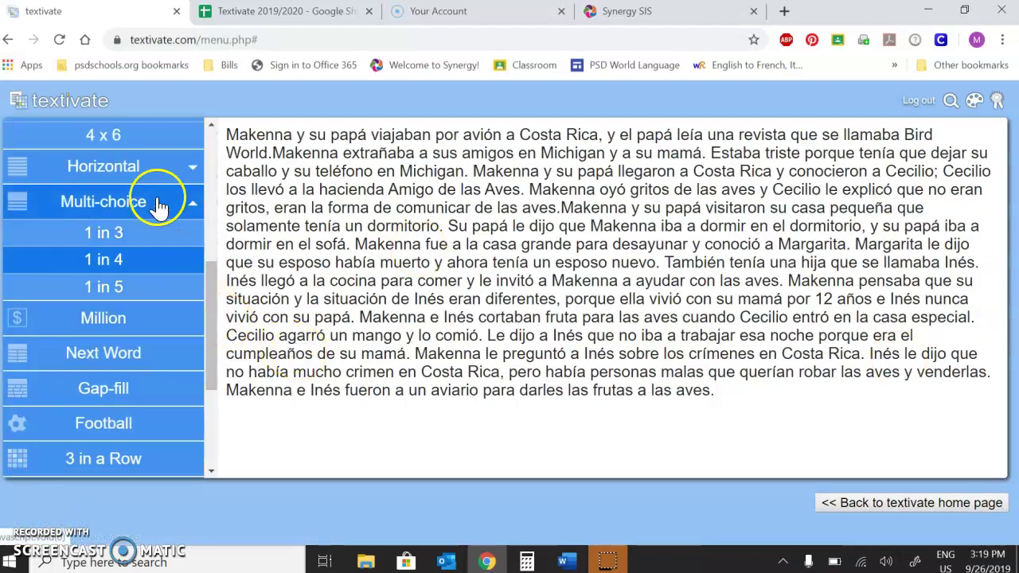
left_click_drag(219, 309, 217, 186)
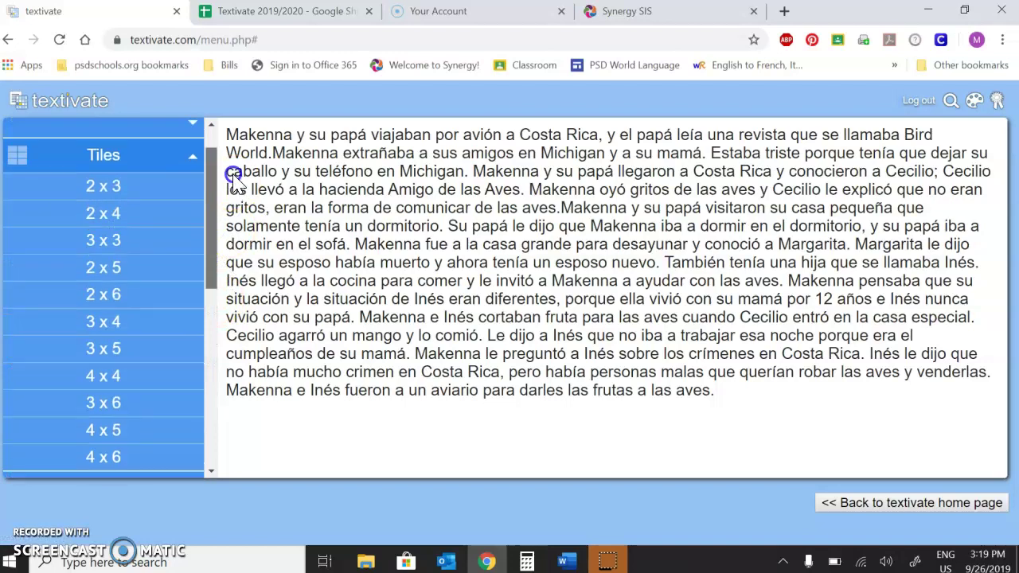
left_click(168, 157)
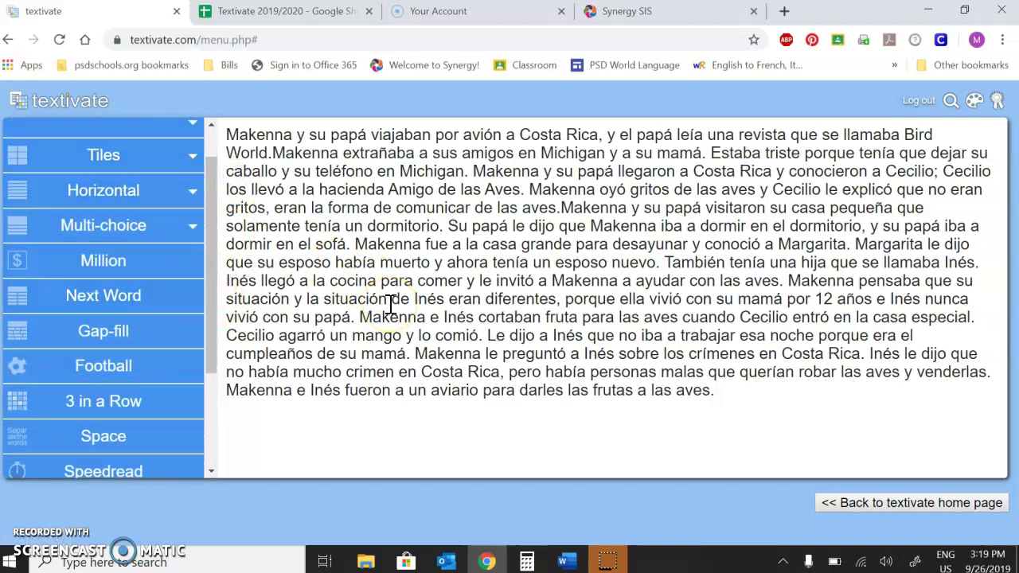
scroll(143, 335, "up", 1)
scroll(178, 336, "down", 2)
scroll(178, 336, "down", 1)
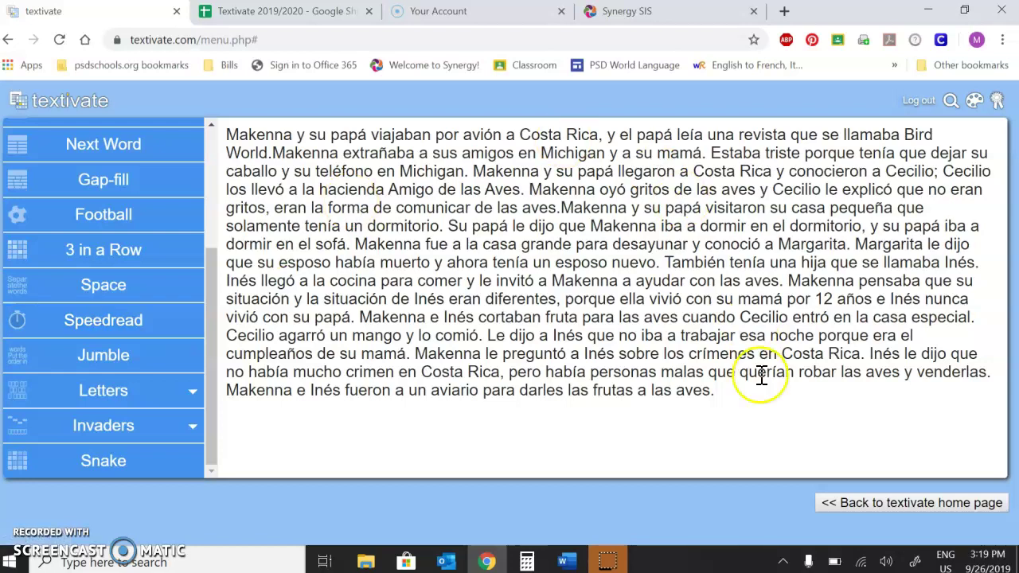
Step: Return to the home page and look over the new, upload, local storage and search options for the text
left_click(873, 507)
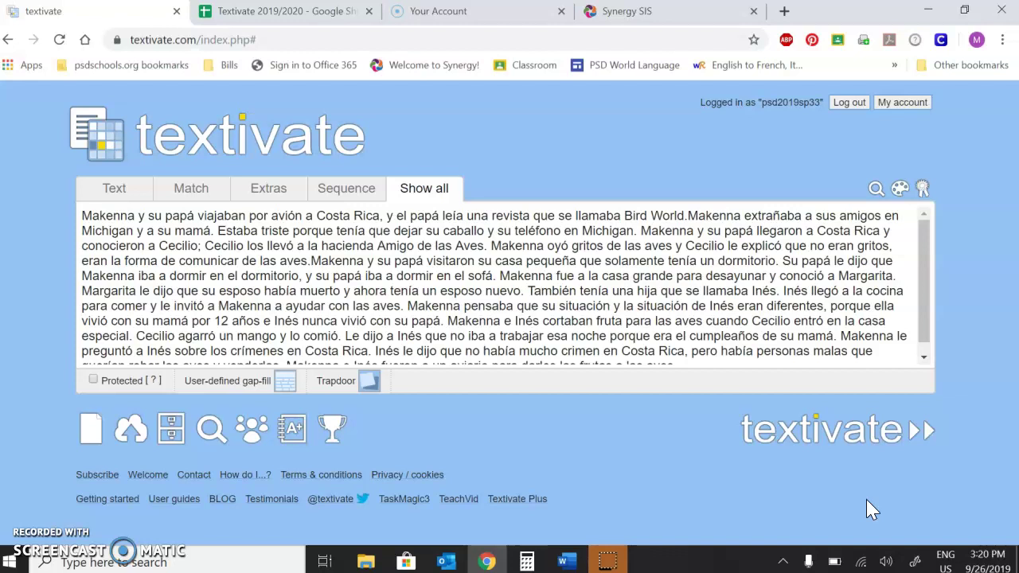
left_click(206, 476)
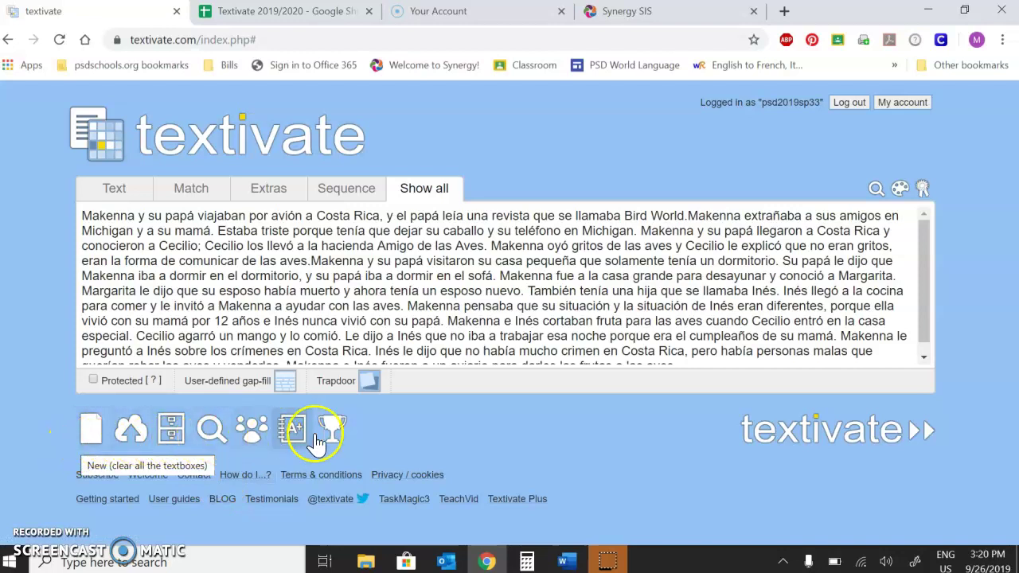
left_click(91, 441)
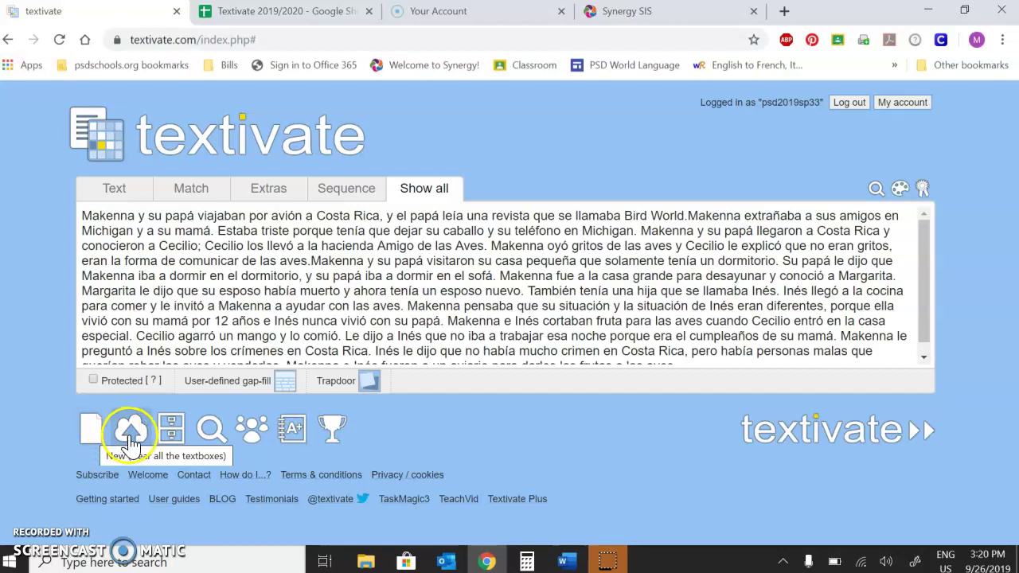
left_click(129, 439)
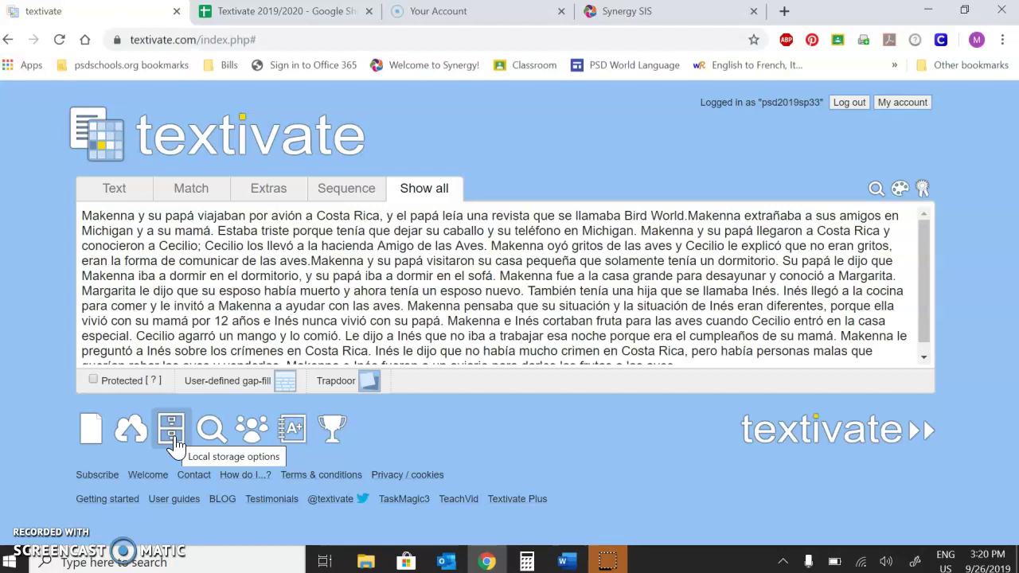
left_click(209, 443)
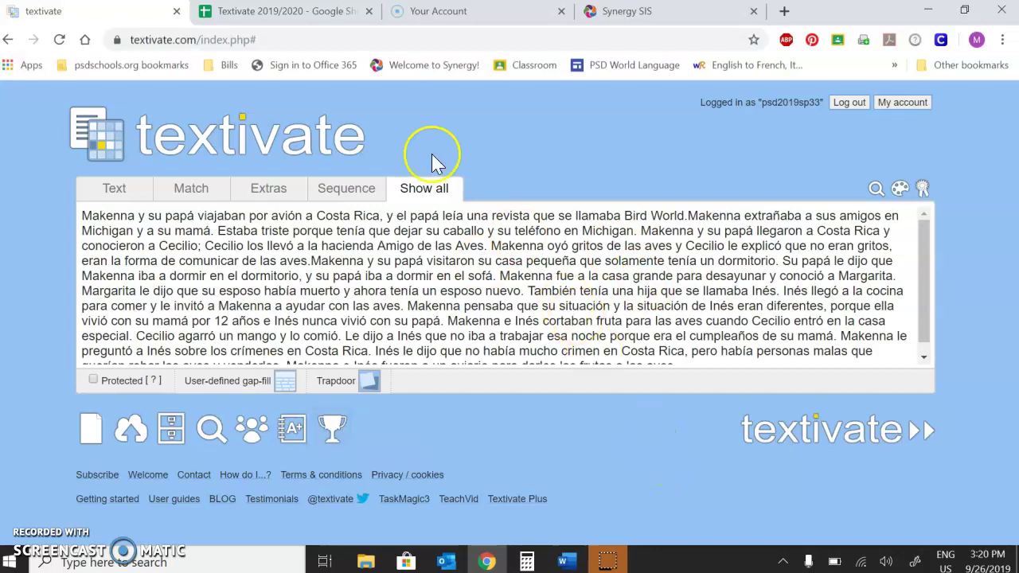
Step: Upload the story to textivate.com as a Shareable resource titled "Robo 1-4"
left_click(127, 430)
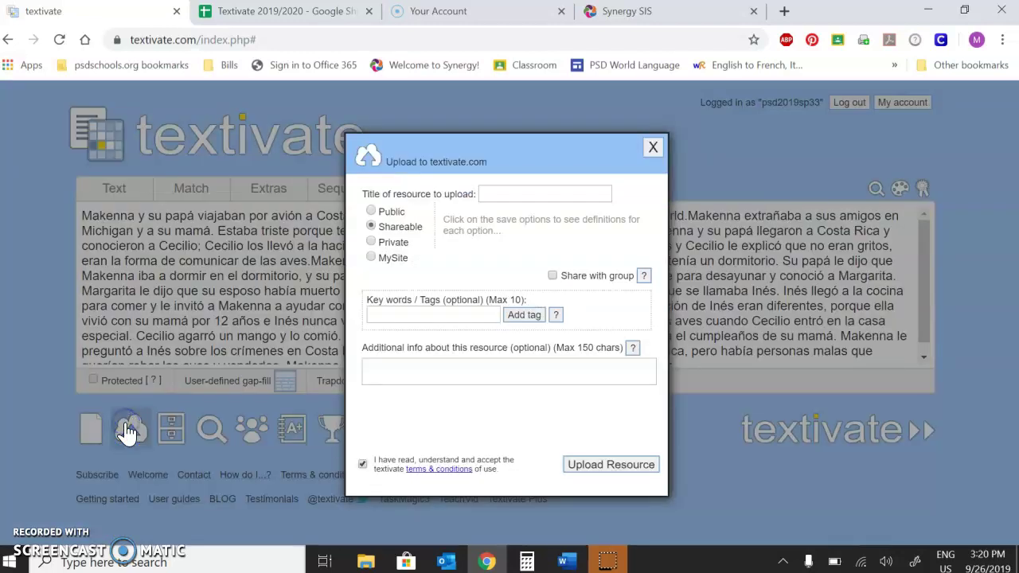
left_click(552, 192)
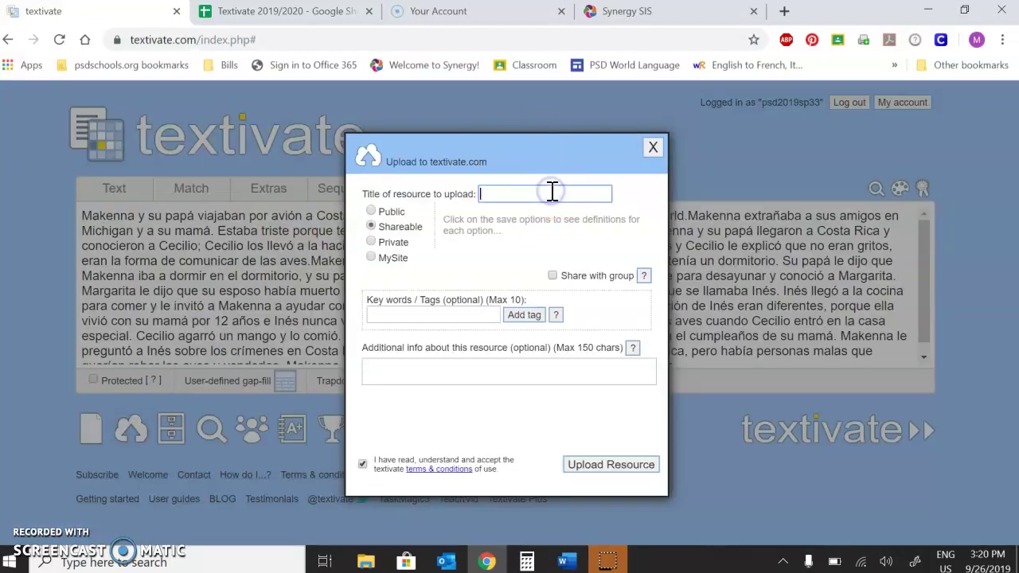
type("Robo 1-4")
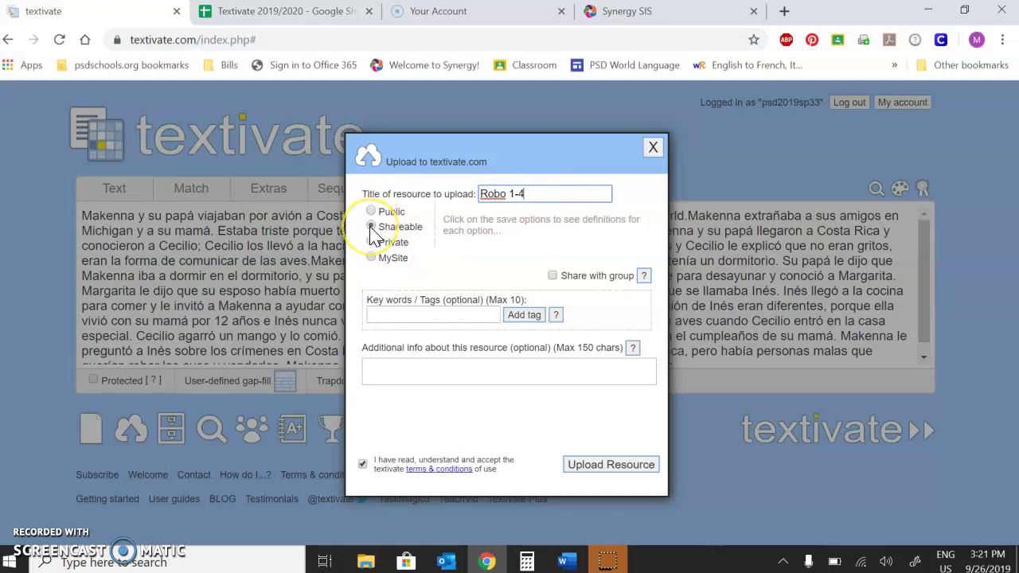
left_click(595, 469)
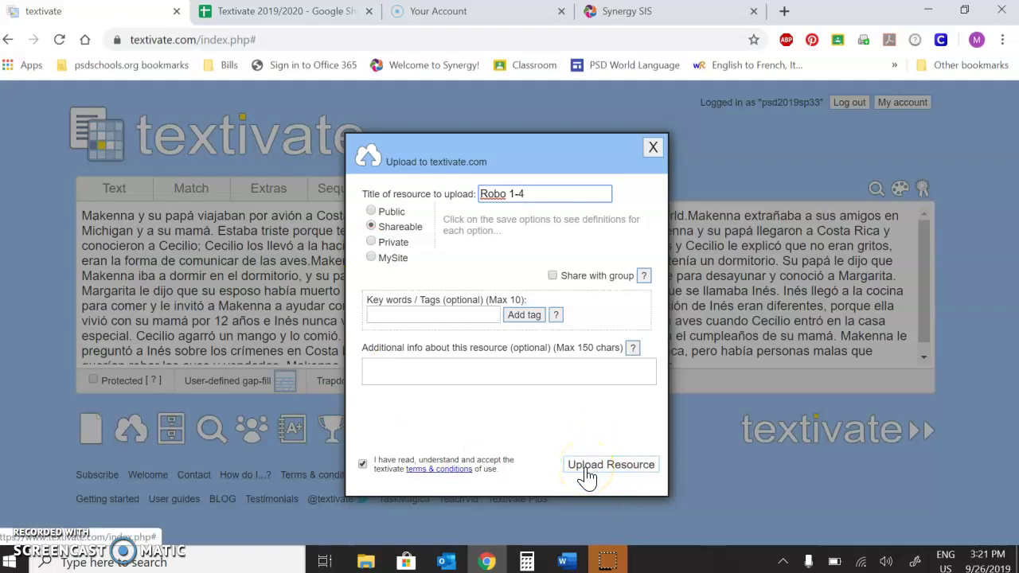
left_click(582, 449)
left_click(655, 131)
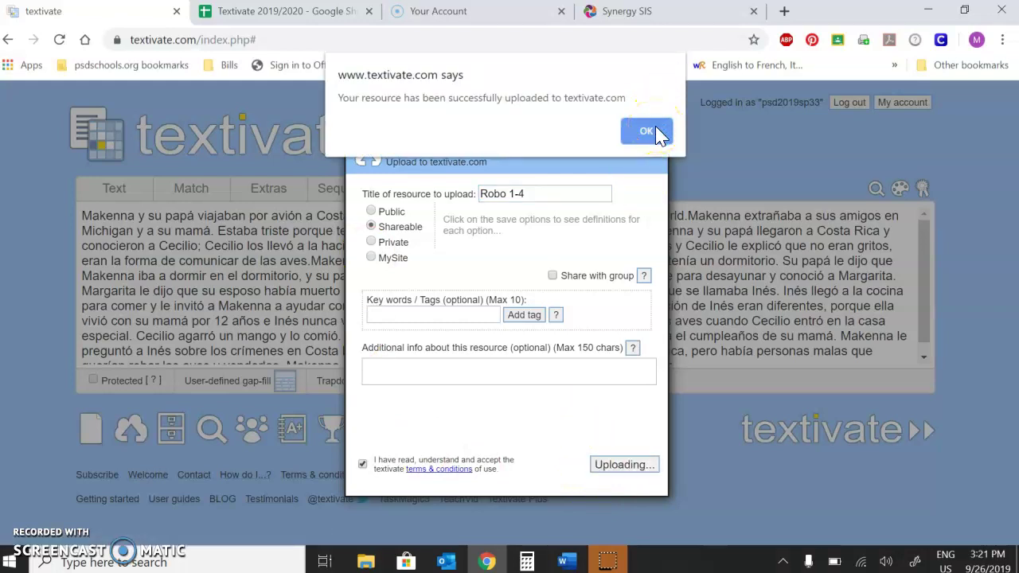
left_click(655, 129)
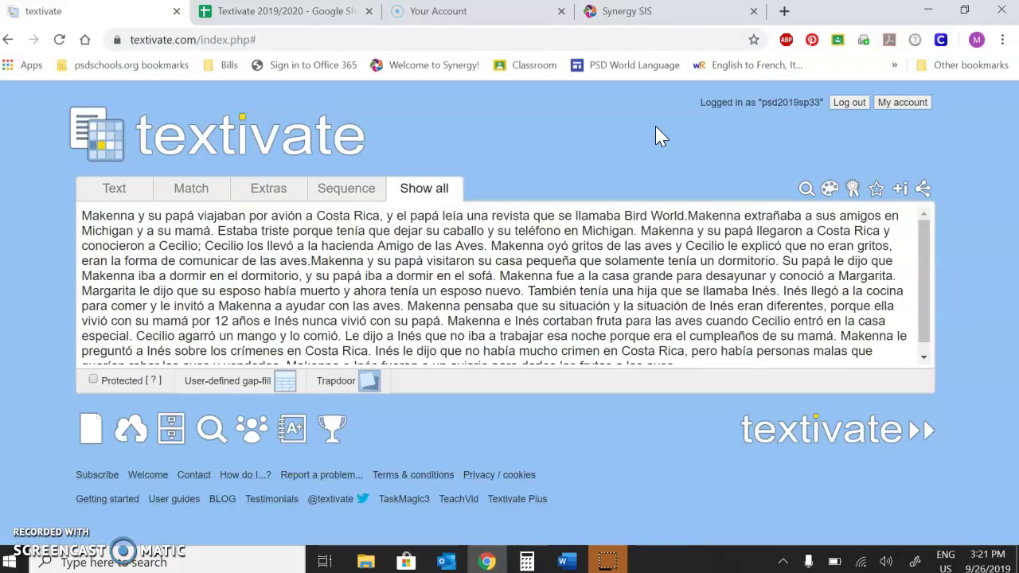
Step: Check the resource's share link on the home page, and copy the share URL of its activity menu
left_click(920, 192)
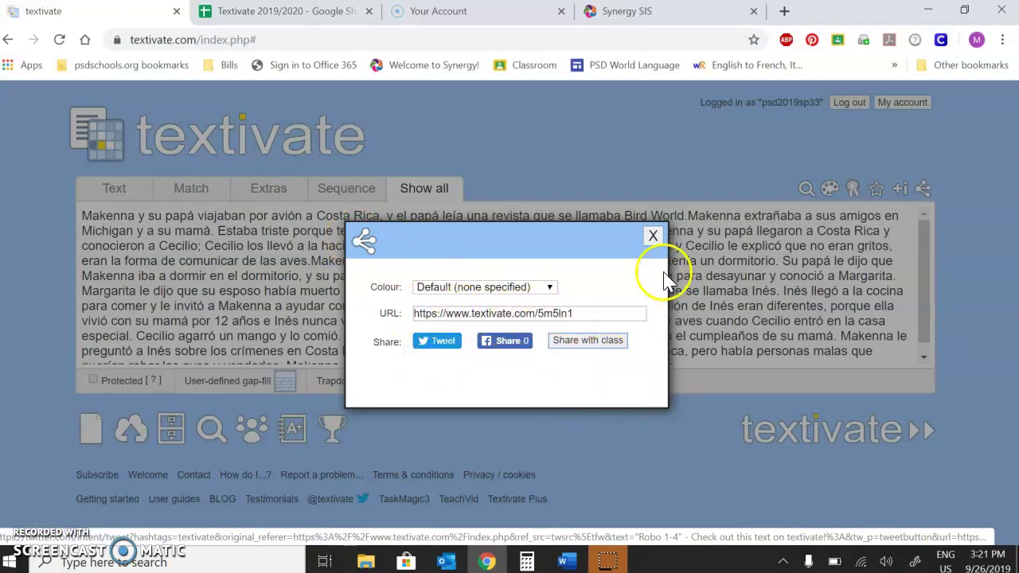
left_click(654, 238)
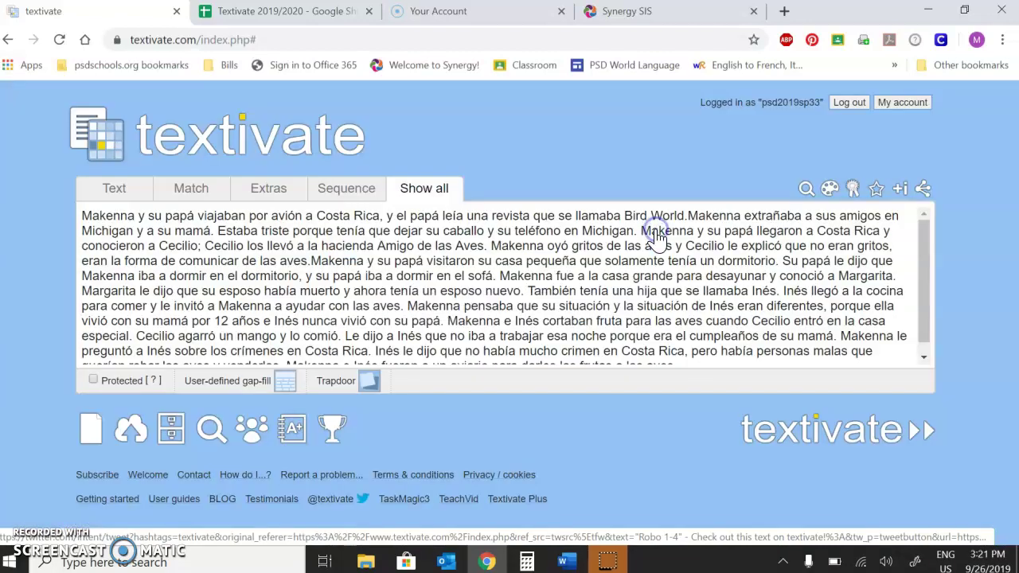
left_click(856, 434)
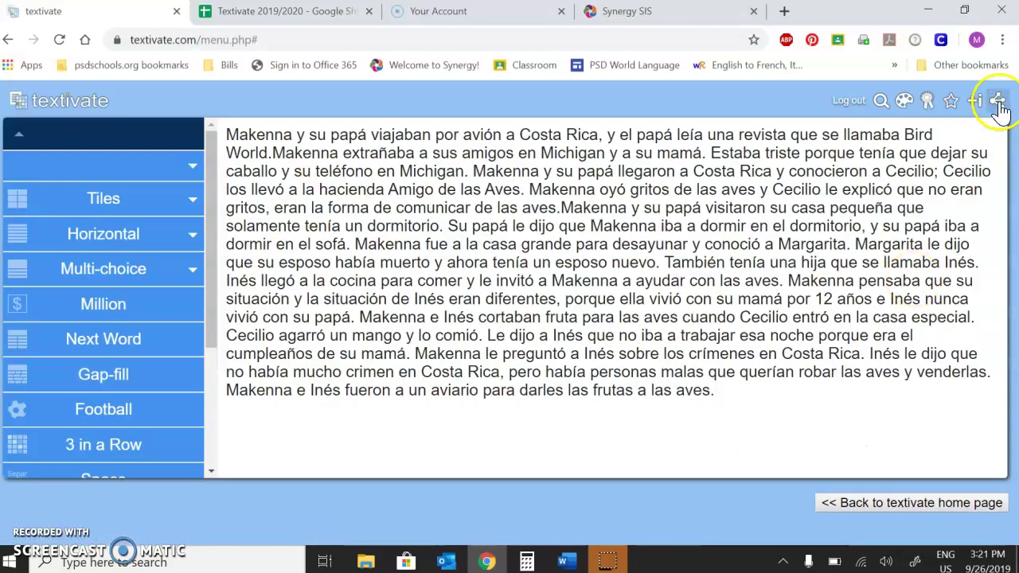
left_click(998, 103)
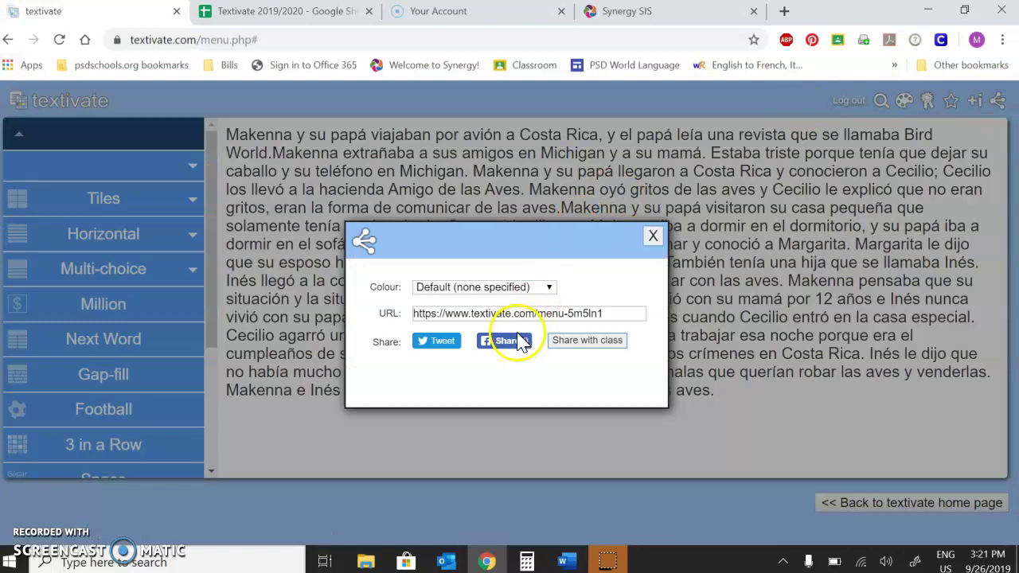
left_click(500, 313)
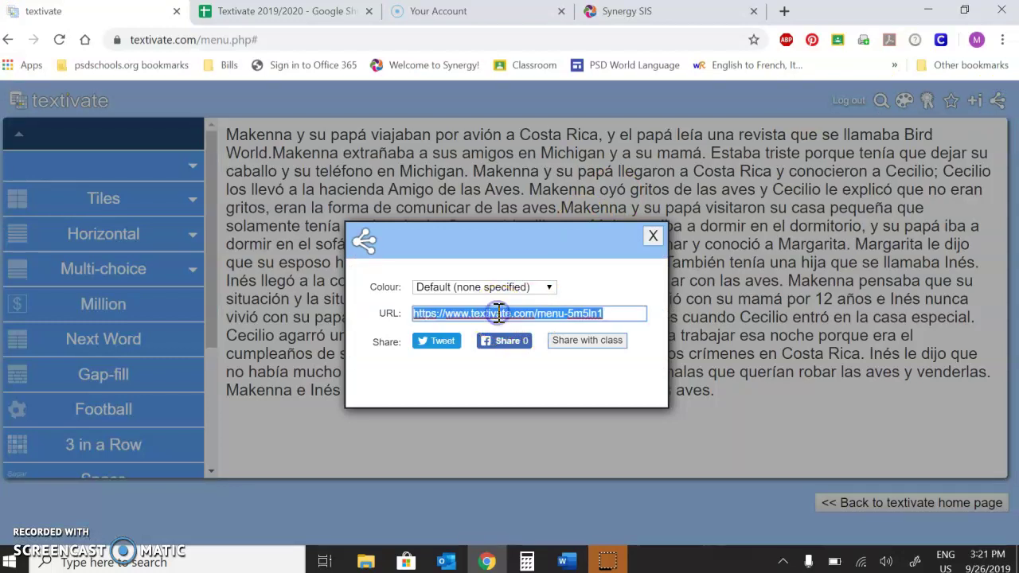
right_click(499, 313)
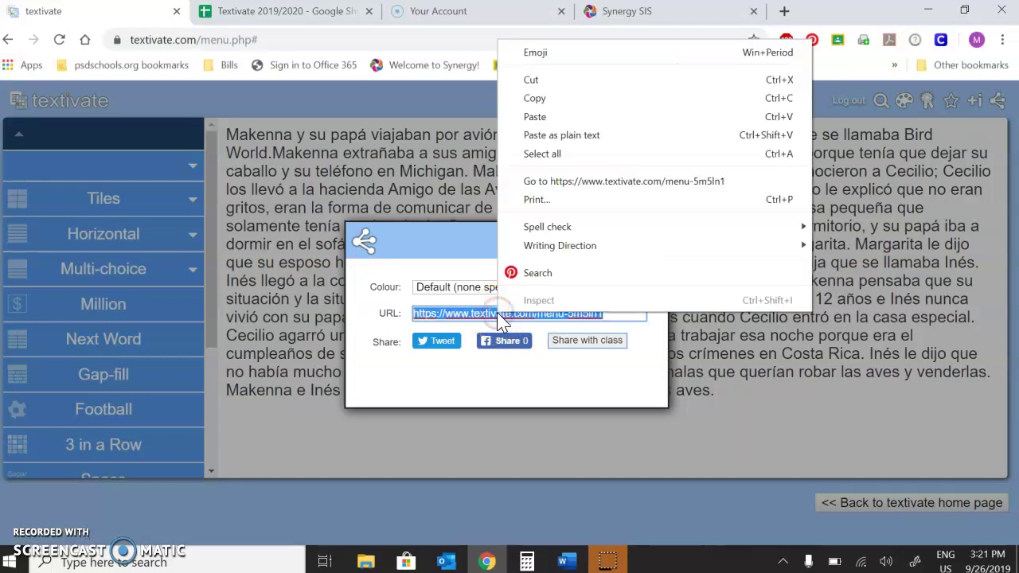
left_click(535, 98)
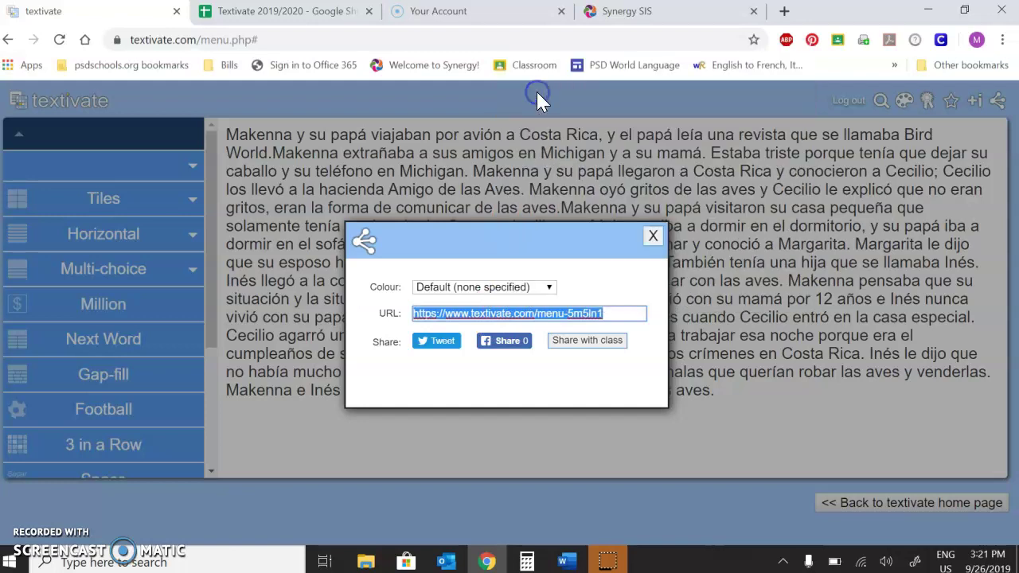
left_click(625, 255)
left_click(653, 237)
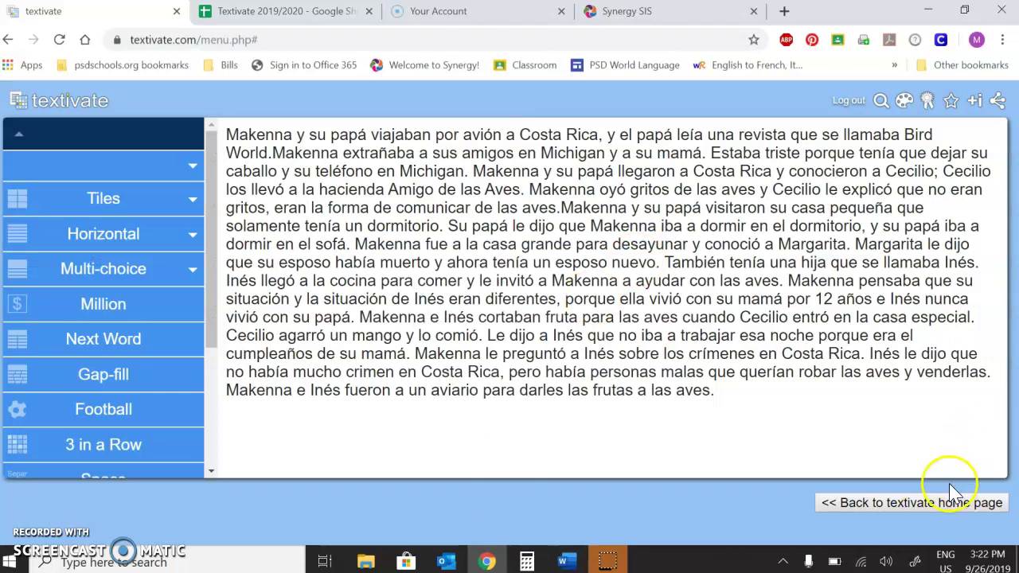
Step: Review how to reach the activity menu's share URL from the home page, and return to the home page
left_click(936, 509)
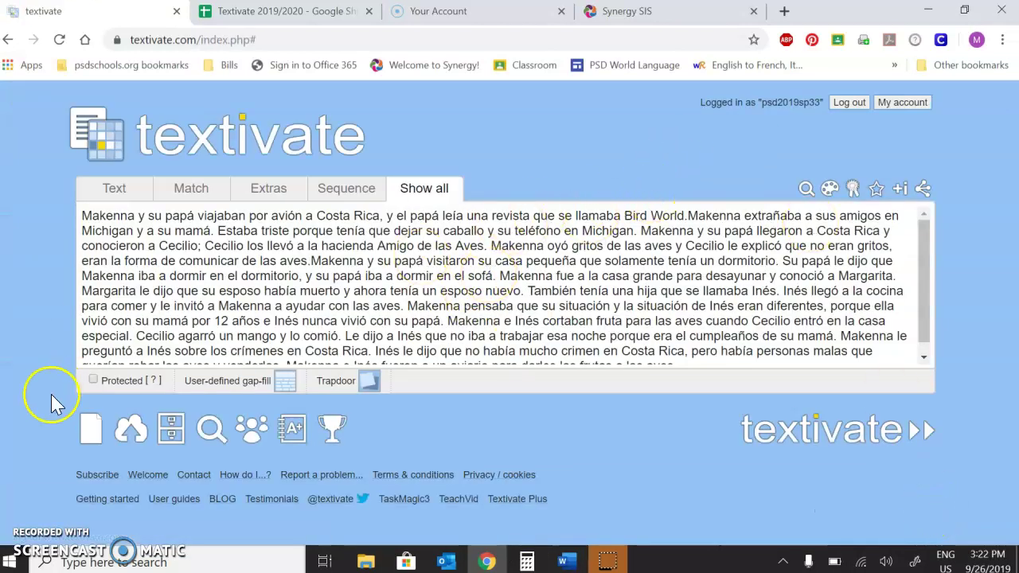
left_click(133, 434)
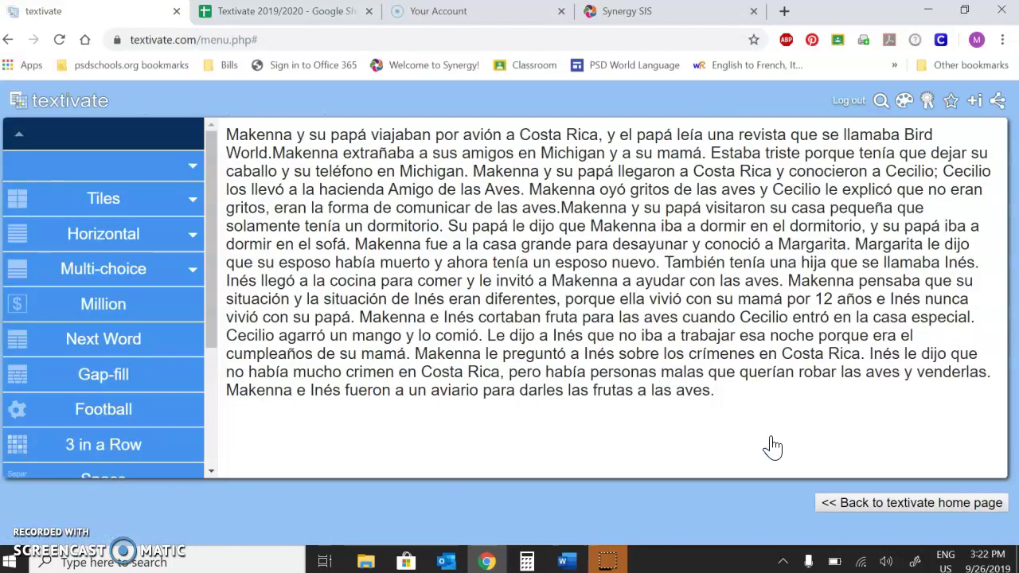
left_click(987, 107)
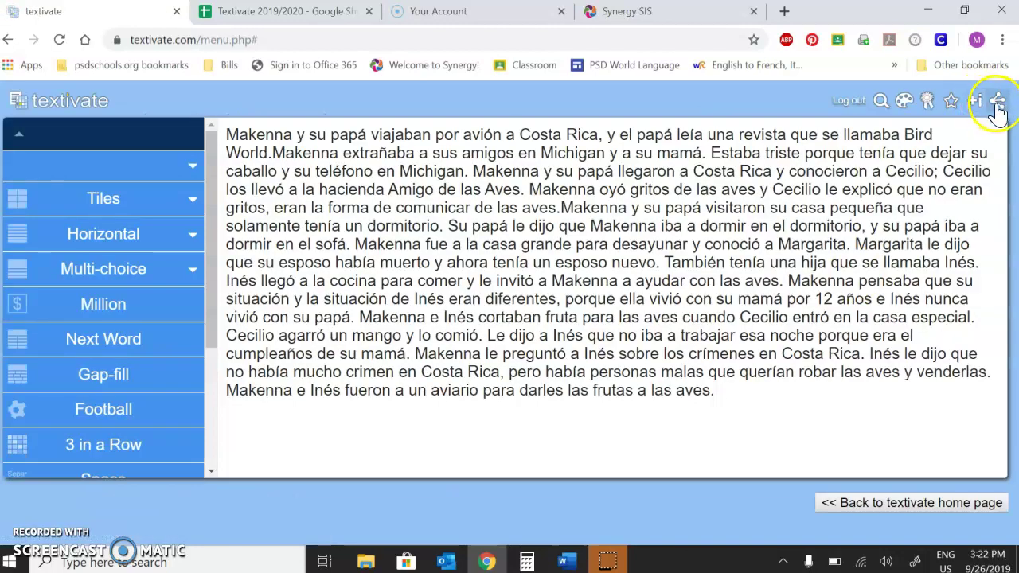
left_click(509, 310)
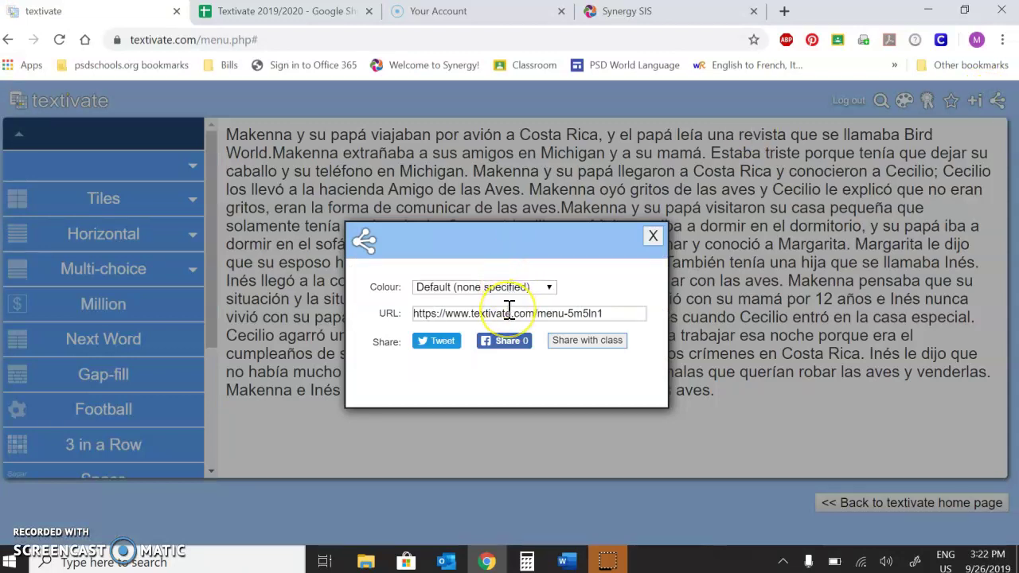
left_click(653, 237)
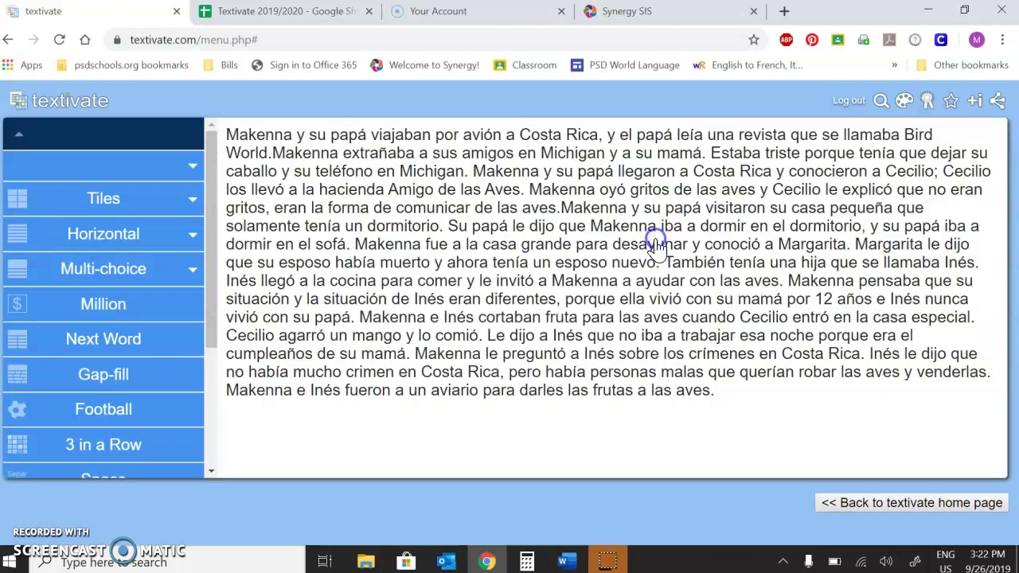
left_click(894, 505)
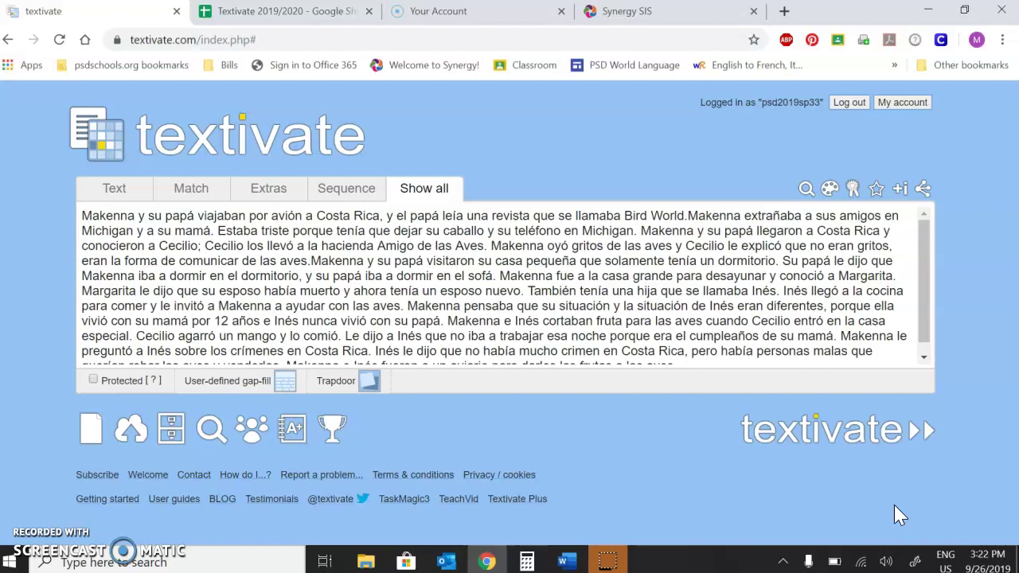
Step: Open the management of students and classes and start a new class named "8th Hour"
key("XF86AudioLowerVolume")
left_click(637, 455)
left_click(252, 430)
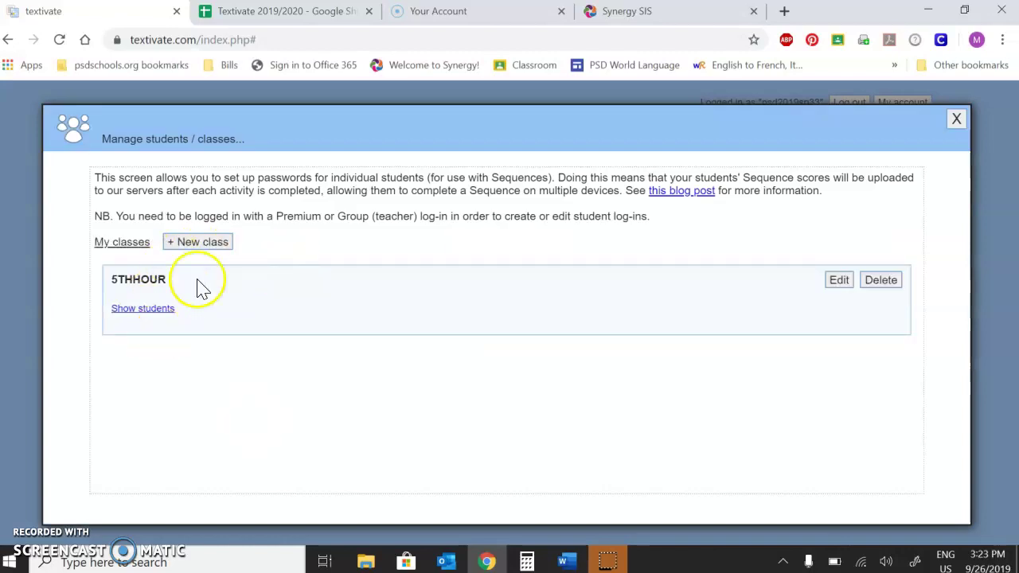
left_click(211, 252)
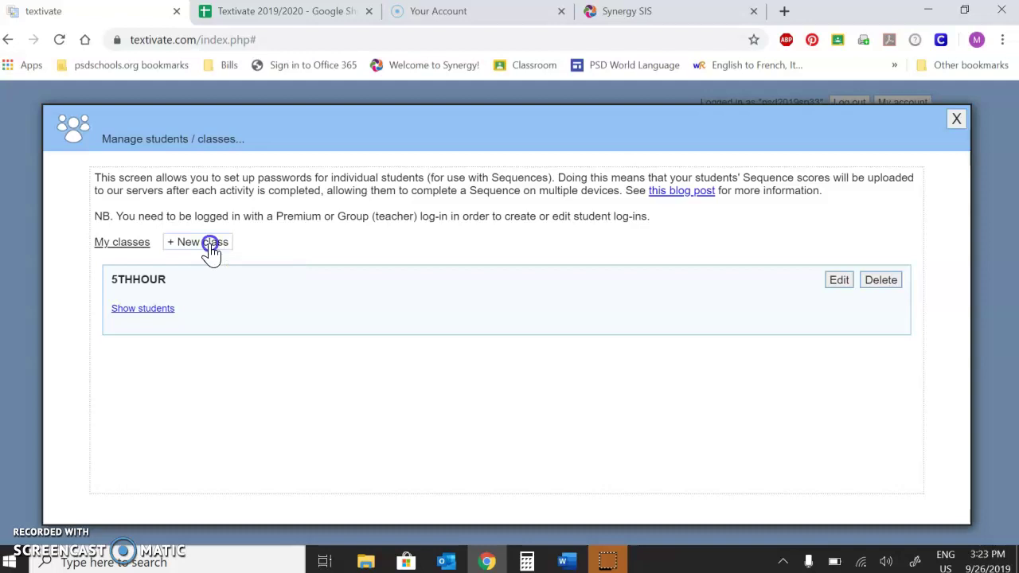
left_click(250, 301)
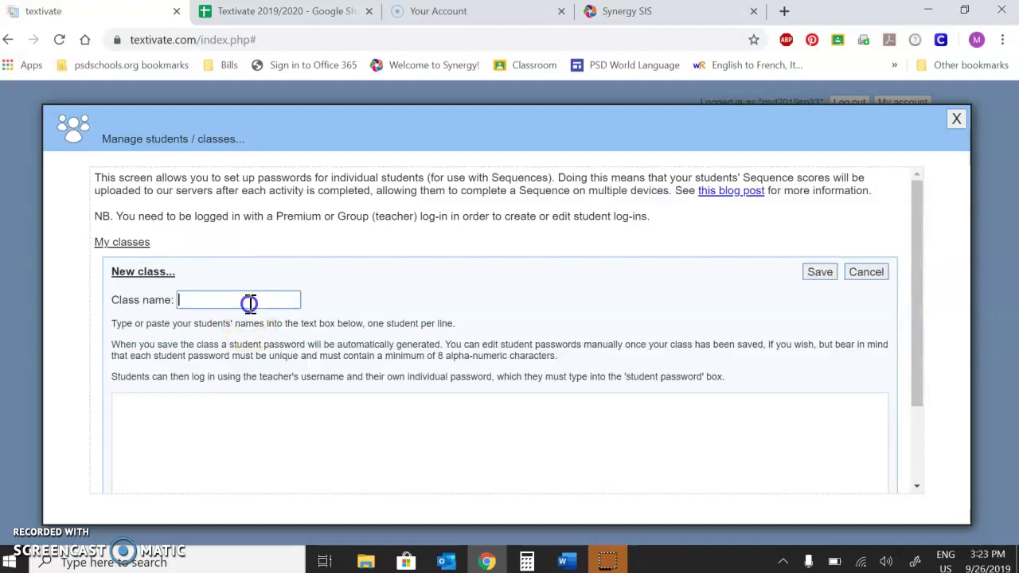
type("8th Hour")
Step: Enter the full names of three students in the new class, one per line, and save the class
left_click(249, 413)
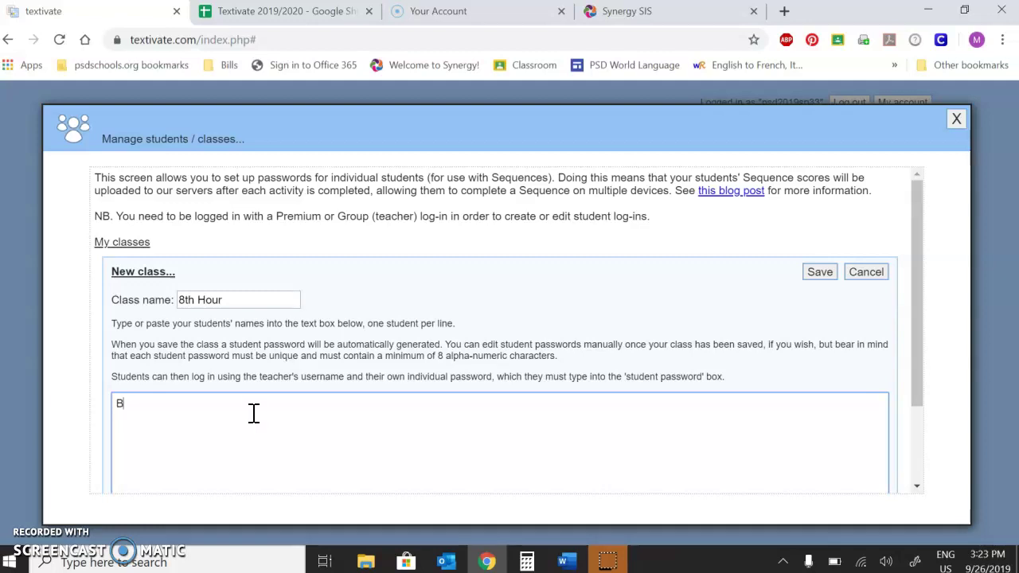
type("Smith Jan")
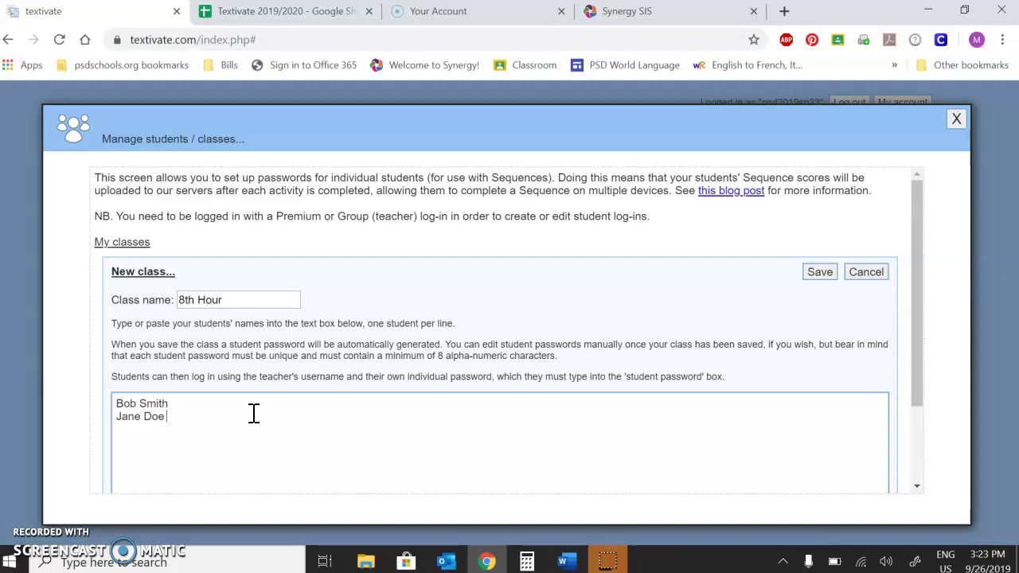
type("e Doe FRank")
key("BackSpace")
key("BackSpace")
key("BackSpace")
key("BackSpace")
type("rank Jones")
scroll(253, 413, "down", 2)
scroll(253, 413, "up", 1)
left_click(822, 247)
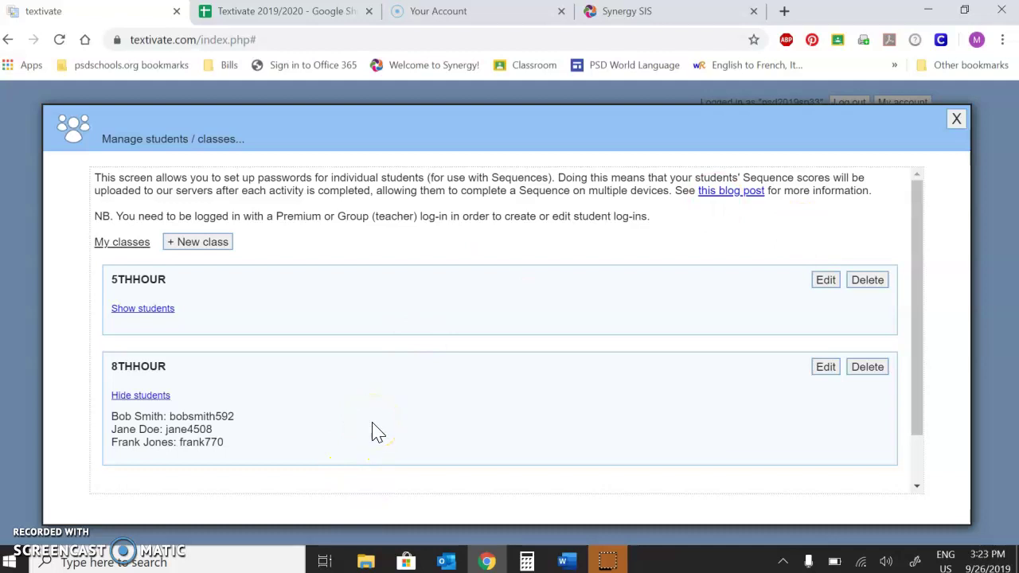
Step: Copy the first student's generated password from the 8th-hour class list and close the class management
scroll(372, 430, "down", 1)
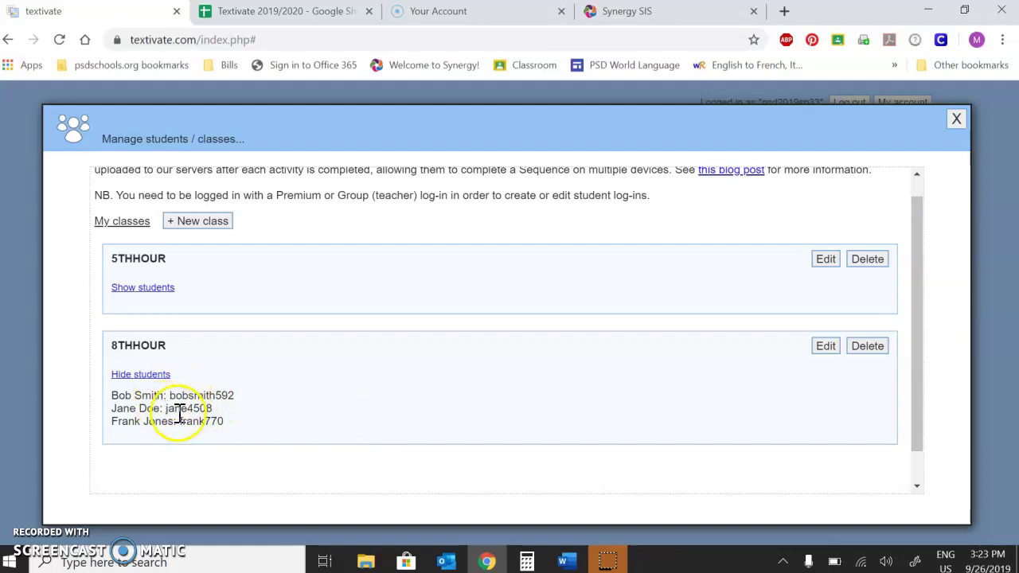
scroll(318, 406, "up", 1)
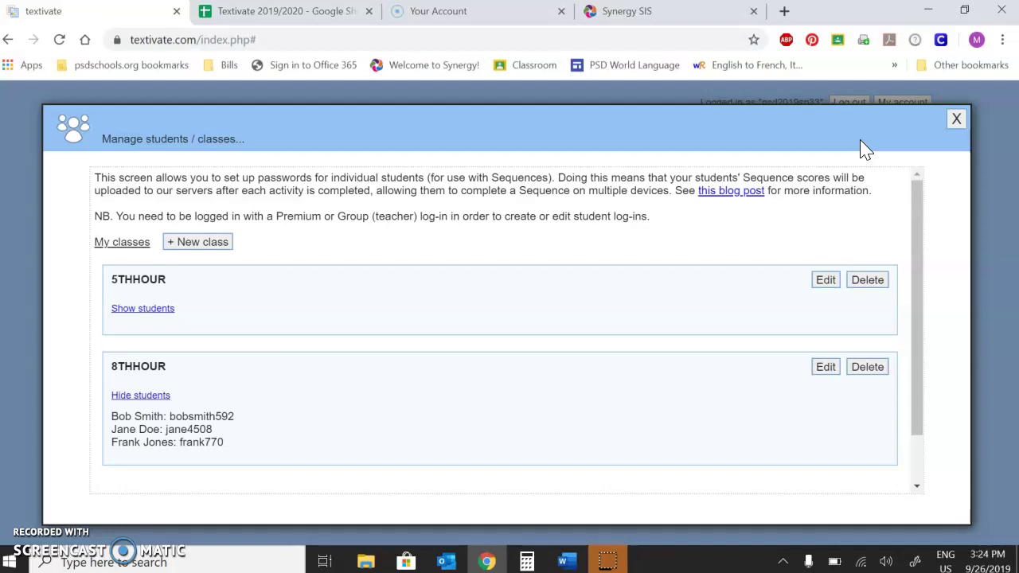
left_click_drag(172, 417, 241, 422)
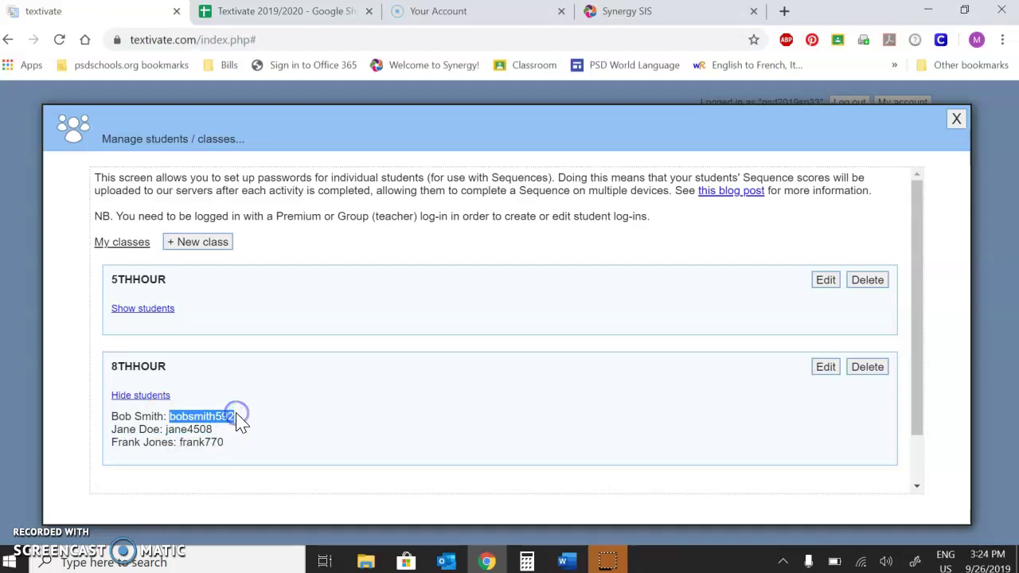
right_click(238, 419)
left_click(262, 434)
left_click(958, 117)
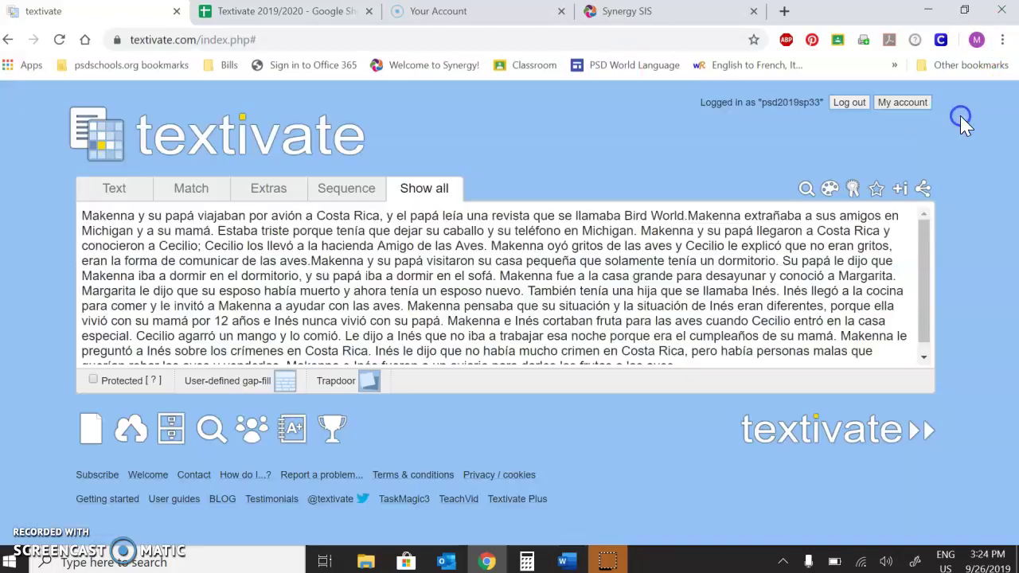
Step: Log out of the teacher account and open the log-in form
left_click(855, 105)
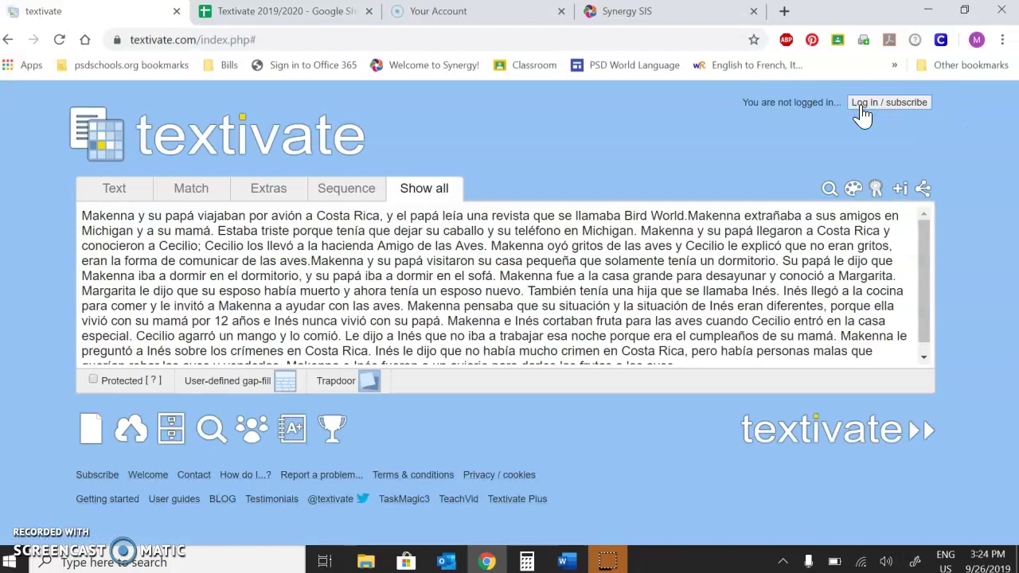
left_click(746, 126)
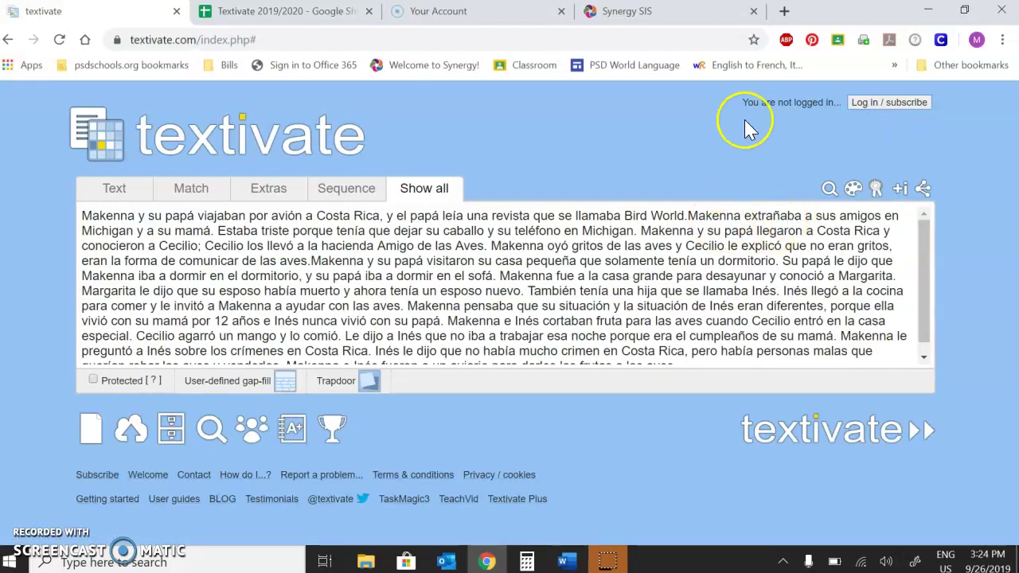
left_click(875, 104)
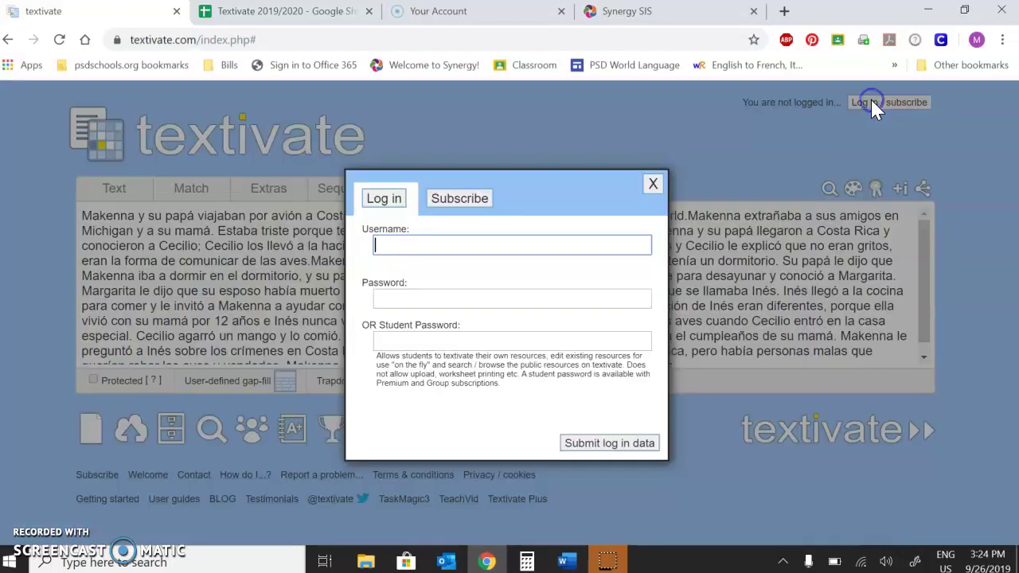
Step: Look up the account entry in row 35 of the Textivate 2019/2020 spreadsheet, and paste the copied student password into the log-in form's student password field
left_click(280, 11)
left_click(108, 301)
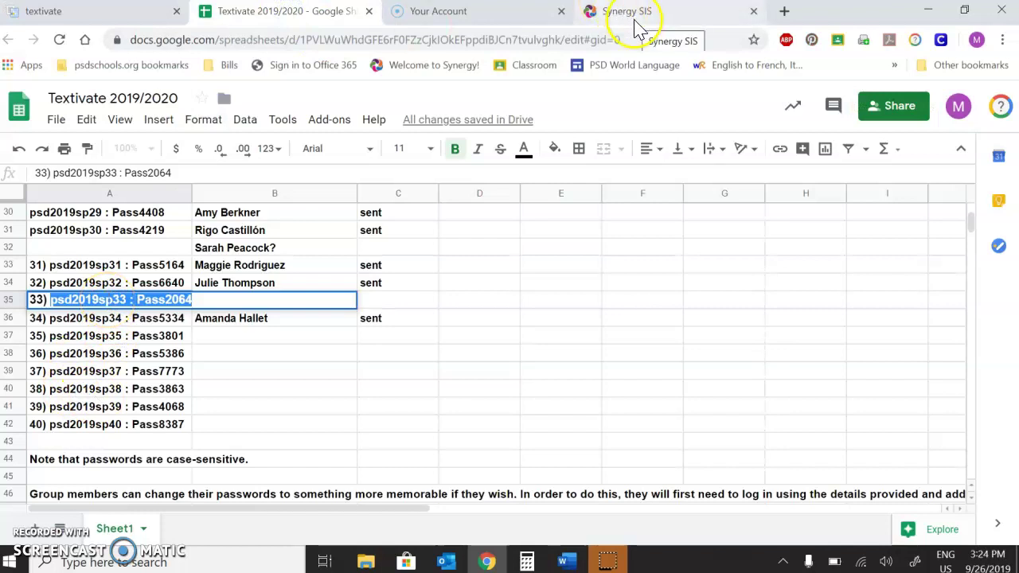
left_click(39, 13)
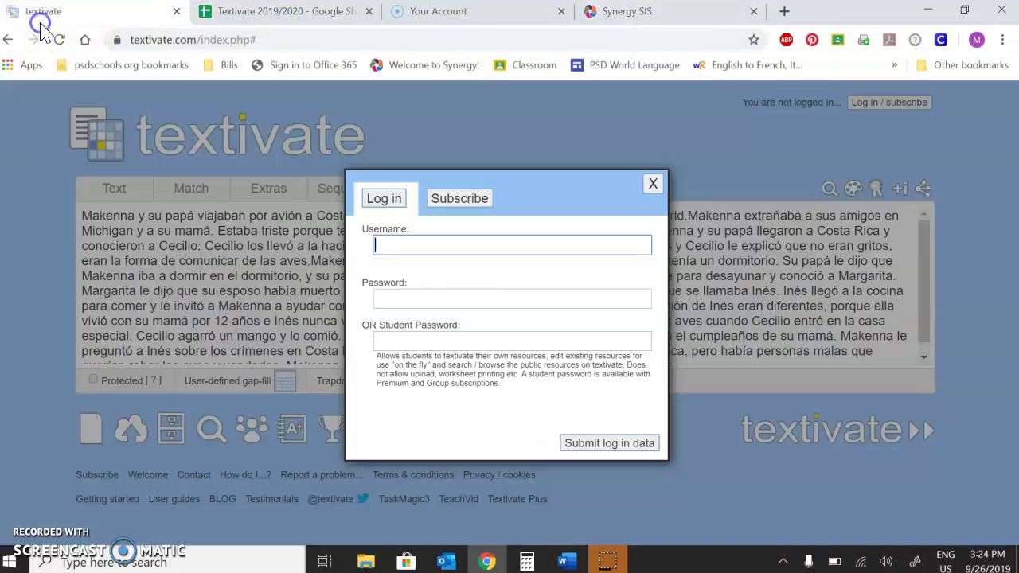
left_click(530, 342)
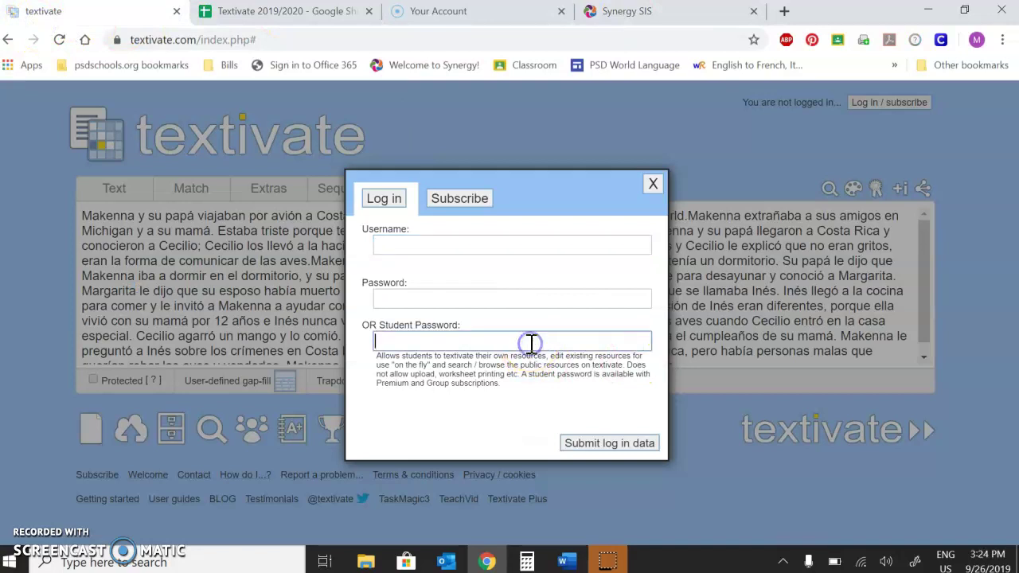
right_click(531, 341)
left_click(586, 195)
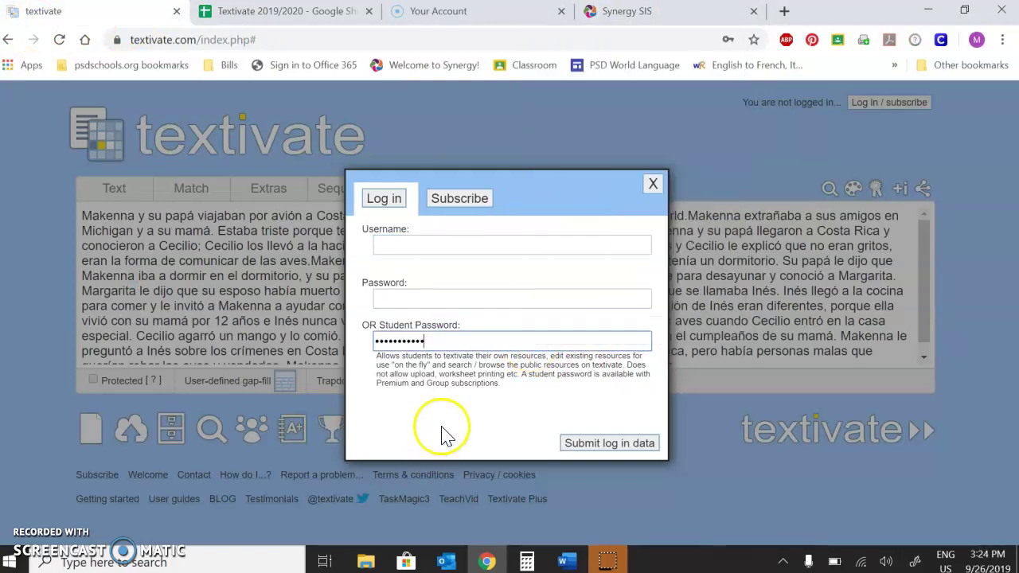
Step: Copy only the account username from row 35 of the Textivate 2019/2020 spreadsheet
left_click(665, 14)
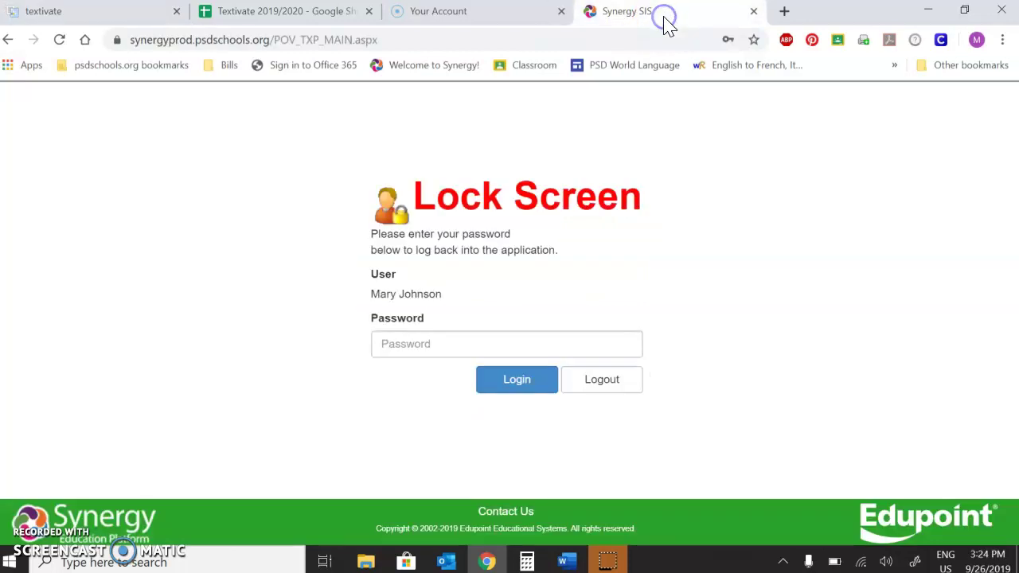
left_click(478, 13)
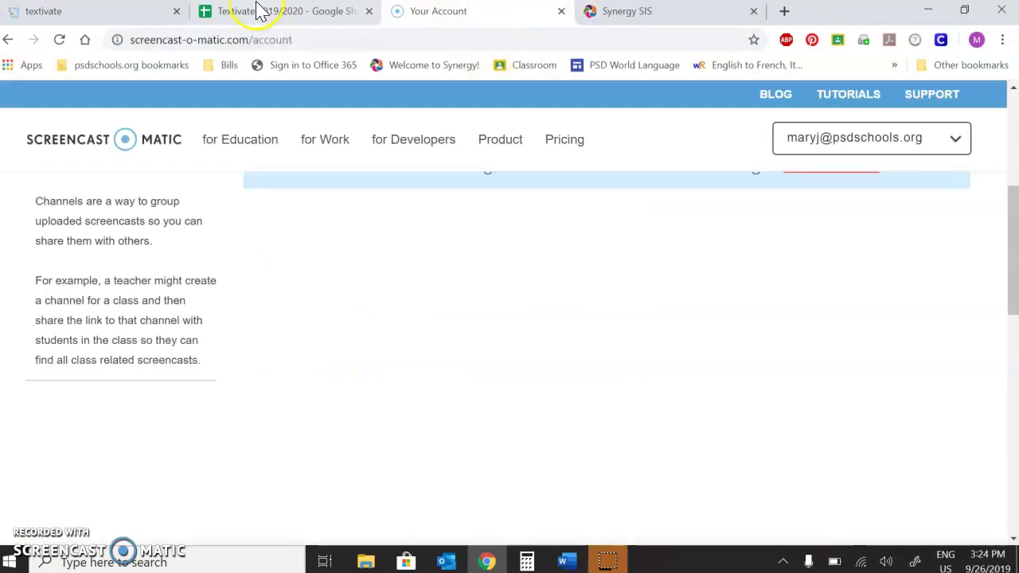
left_click(261, 11)
left_click(51, 299)
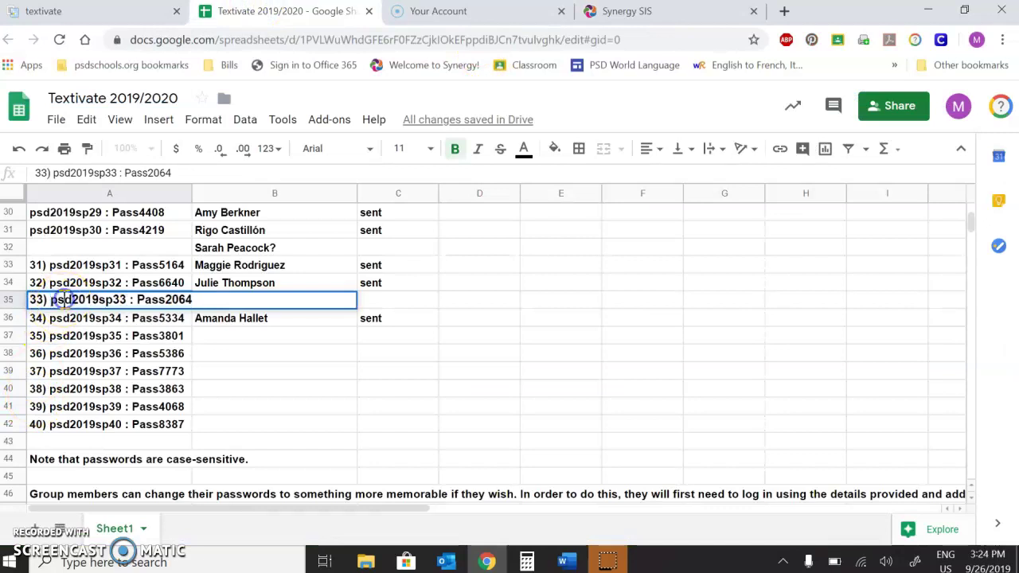
left_click_drag(51, 300, 116, 299)
right_click(116, 299)
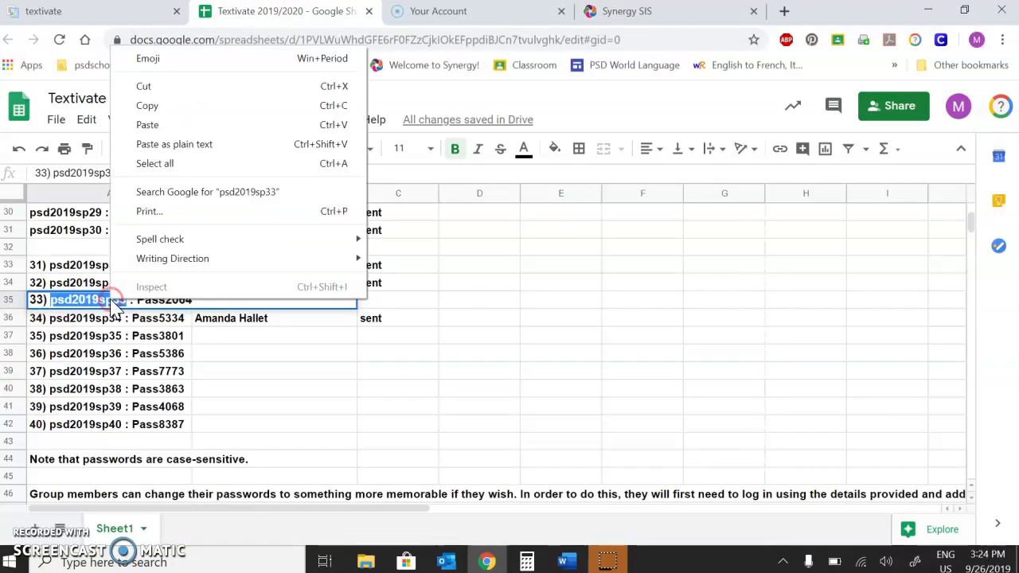
left_click(148, 106)
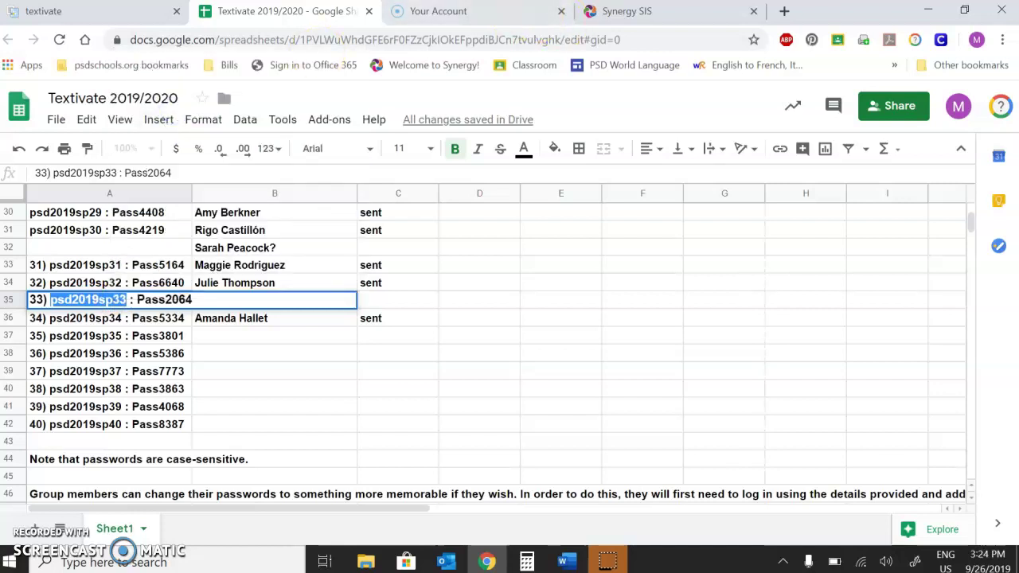
Step: Return to the Textivate log-in form, paste the copied username, and submit the student log-in
left_click(450, 11)
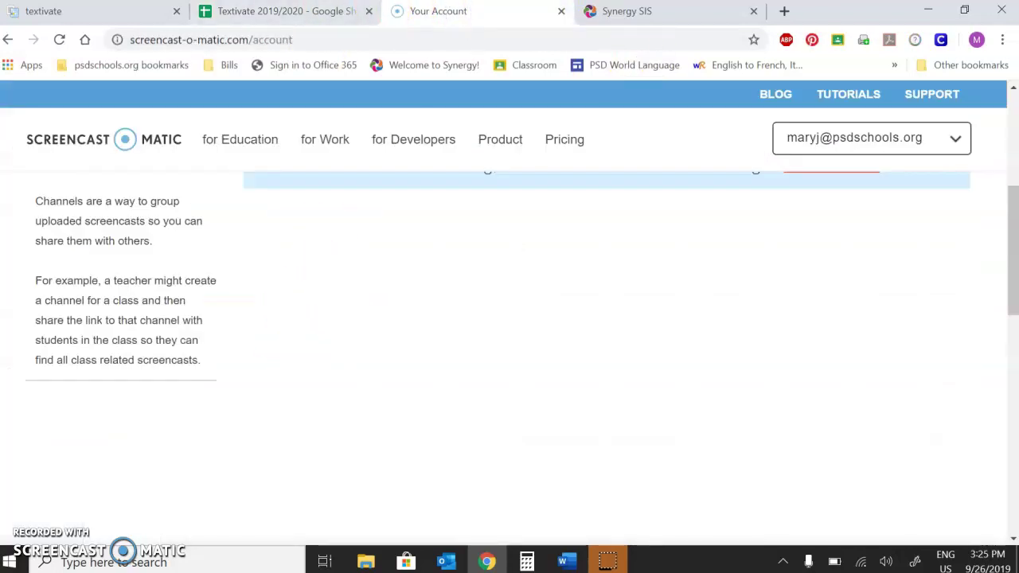
left_click(89, 11)
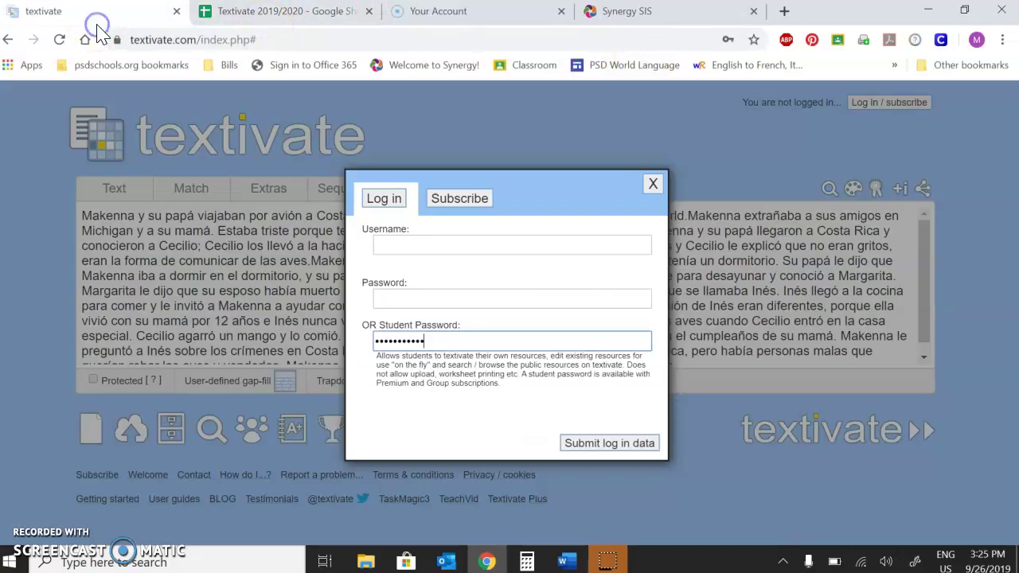
left_click(403, 248)
right_click(403, 250)
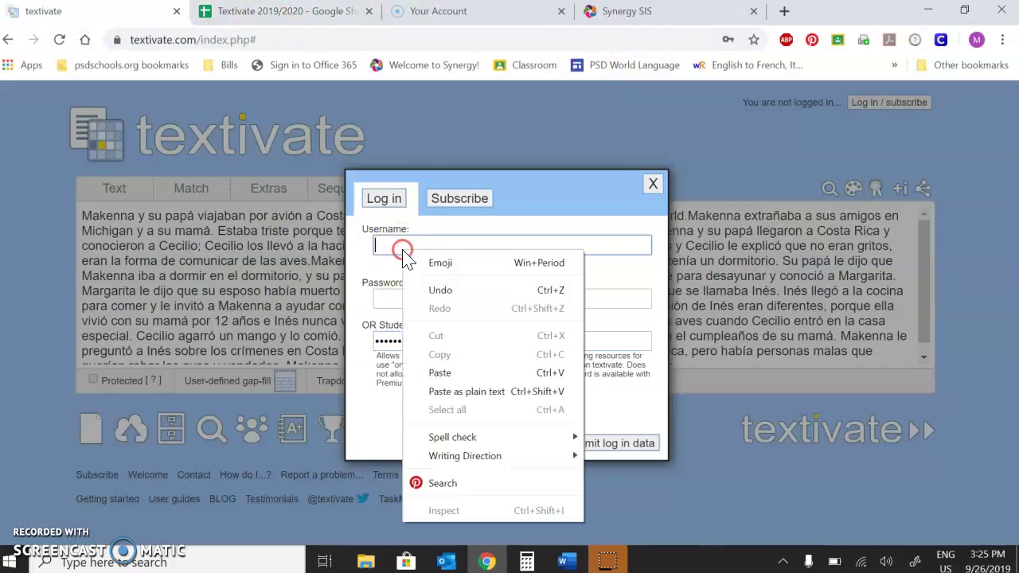
left_click(449, 373)
left_click(599, 448)
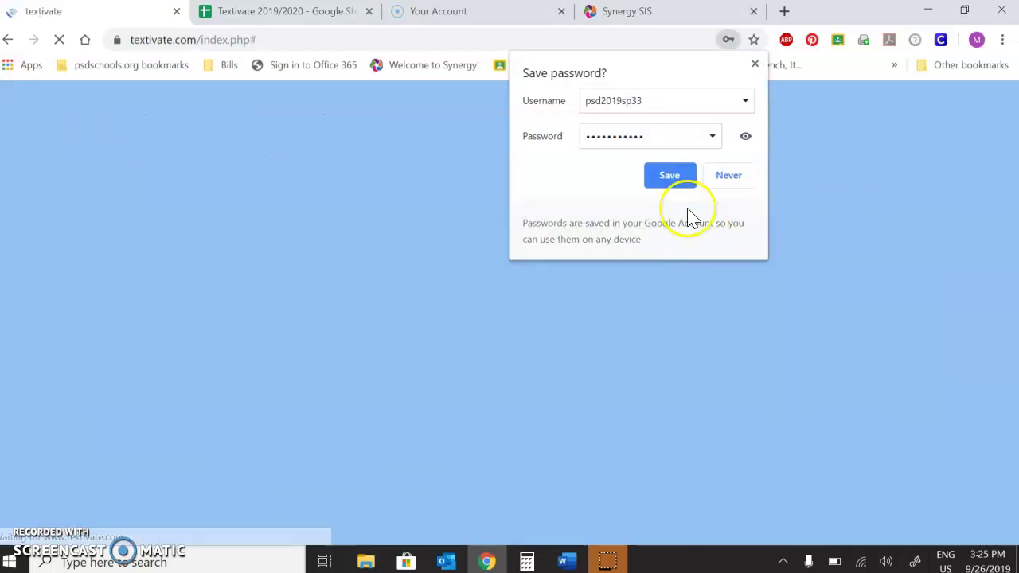
left_click(674, 192)
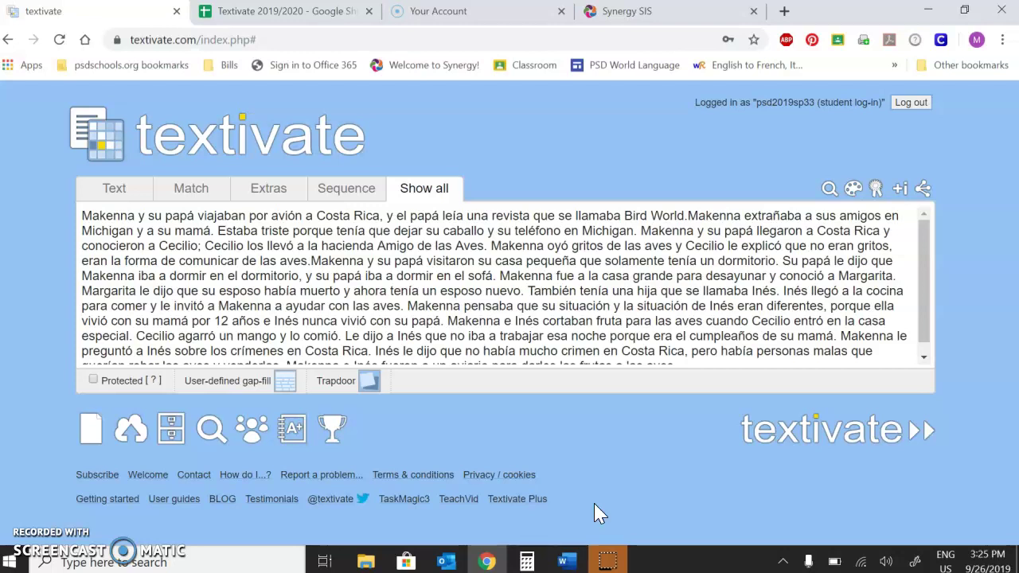
Step: Log out of the student session, and fill the username of a new log-in with the one copied from spreadsheet row 35
left_click(915, 103)
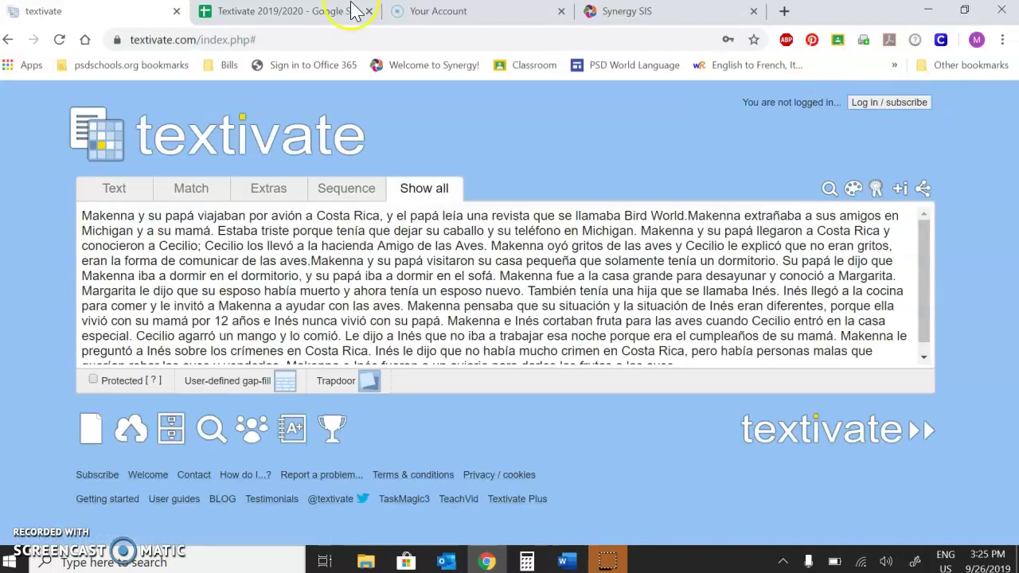
left_click(290, 12)
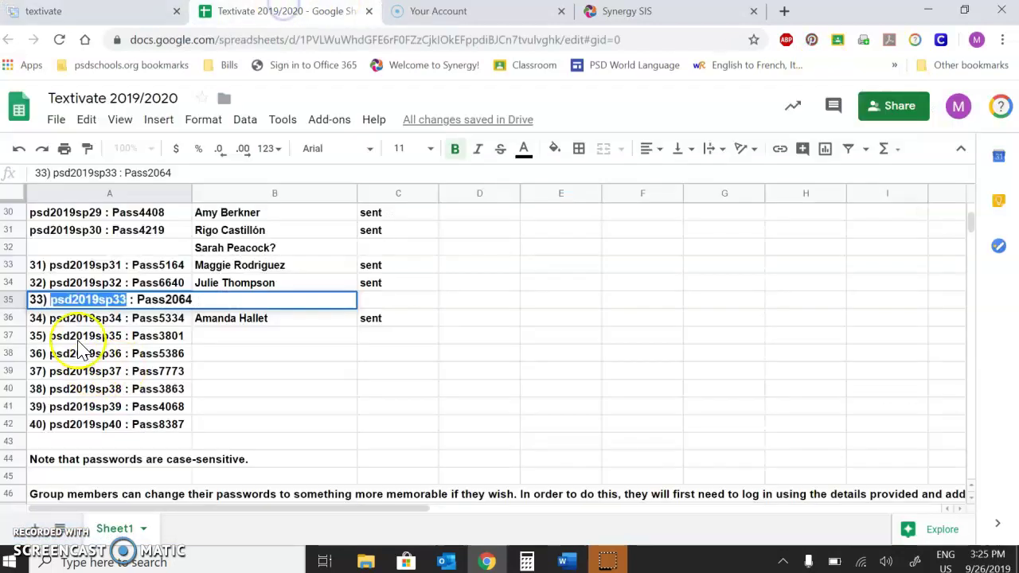
right_click(85, 306)
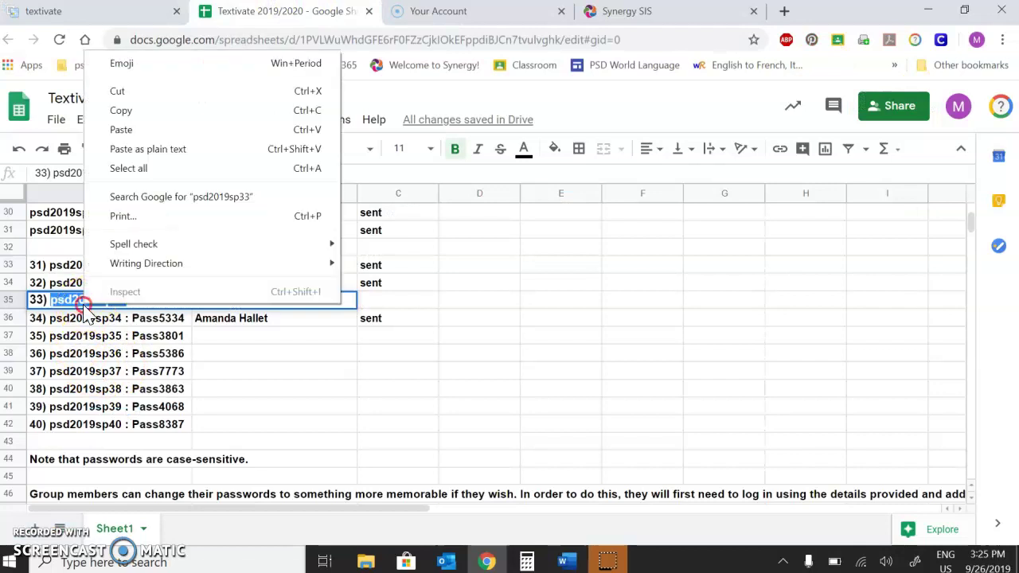
left_click(124, 111)
left_click(127, 11)
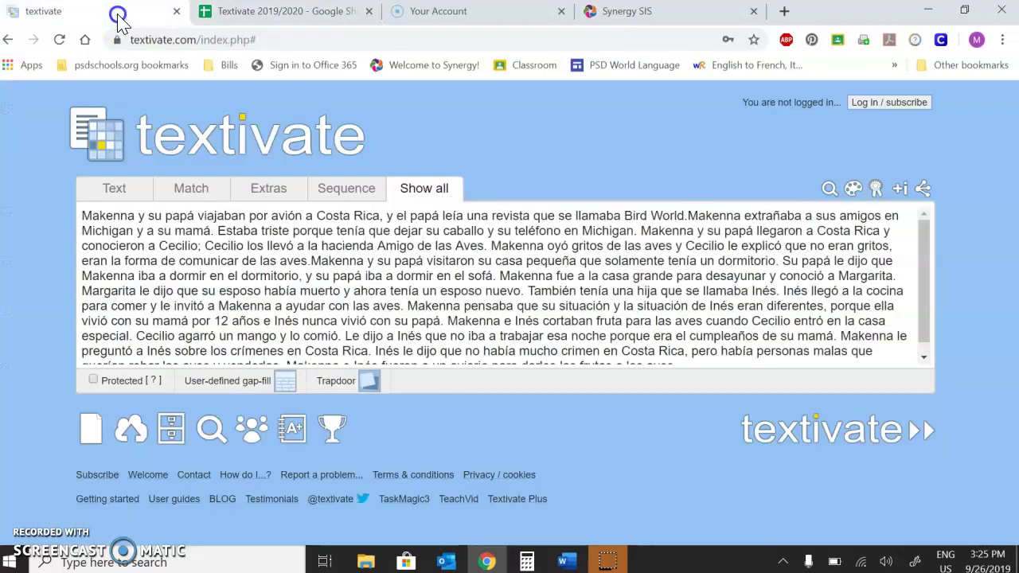
left_click(876, 102)
right_click(405, 244)
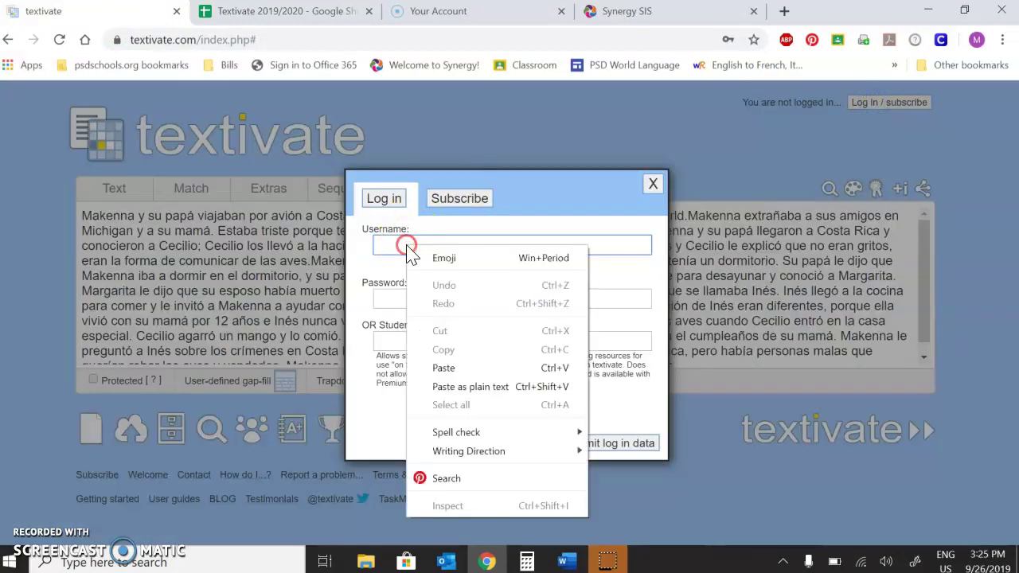
left_click(443, 367)
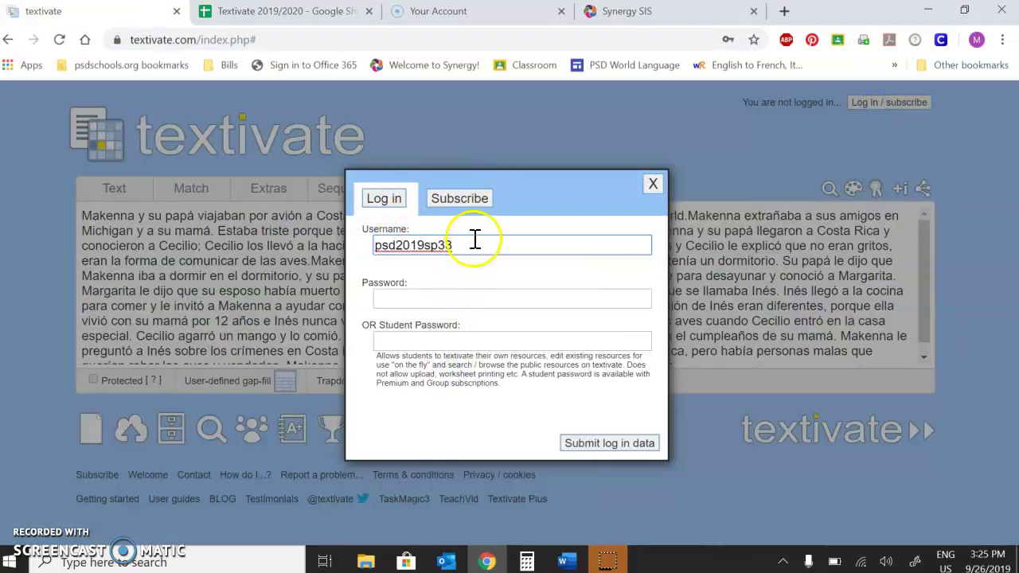
Step: Copy the teacher account's password from row 35 of the Textivate 2019/2020 spreadsheet
left_click(269, 14)
left_click_drag(137, 299, 191, 299)
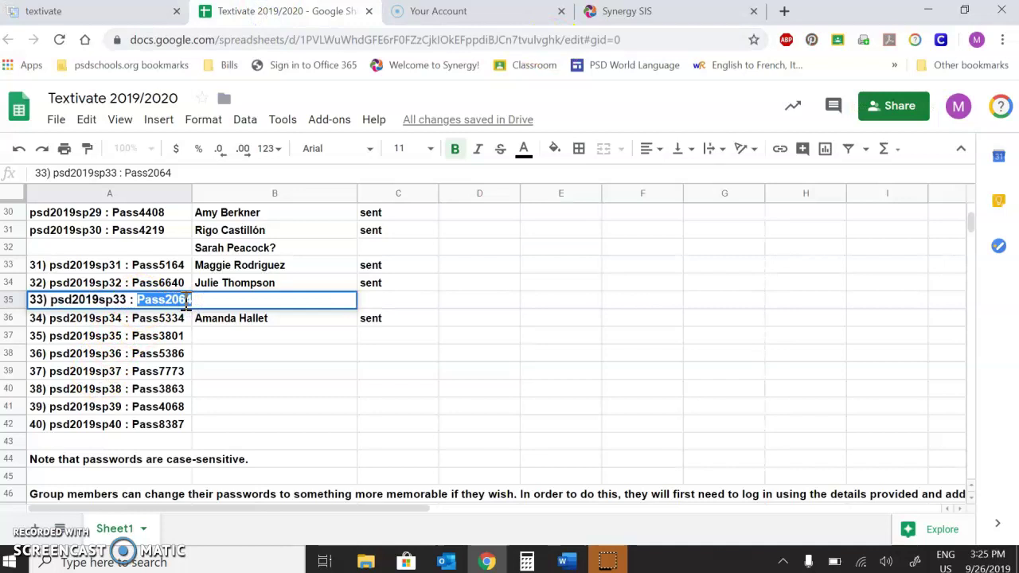
right_click(184, 302)
left_click(239, 106)
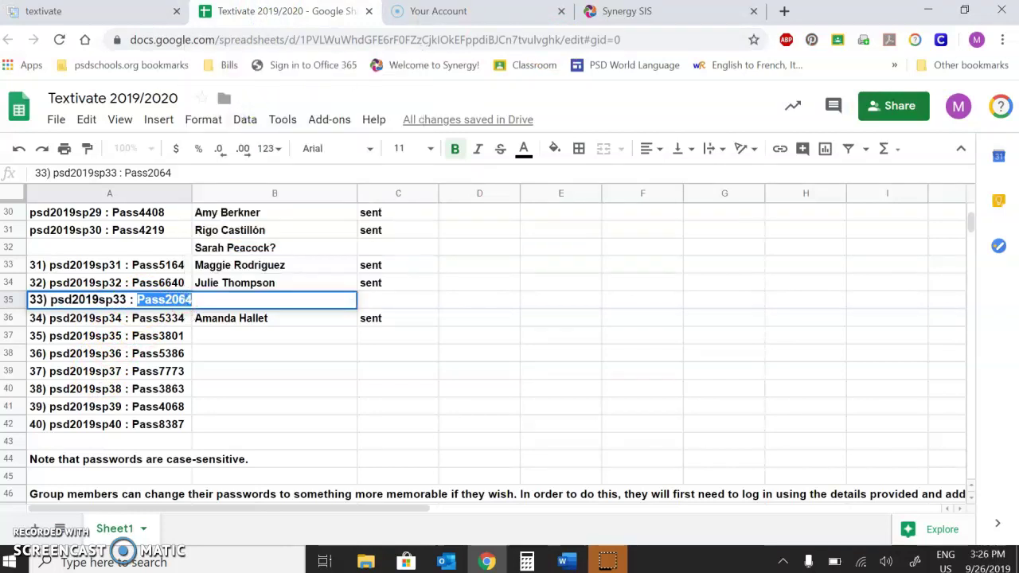
Step: Paste the teacher account's password into the Textivate log-in form's password field and submit the log-in
left_click(475, 12)
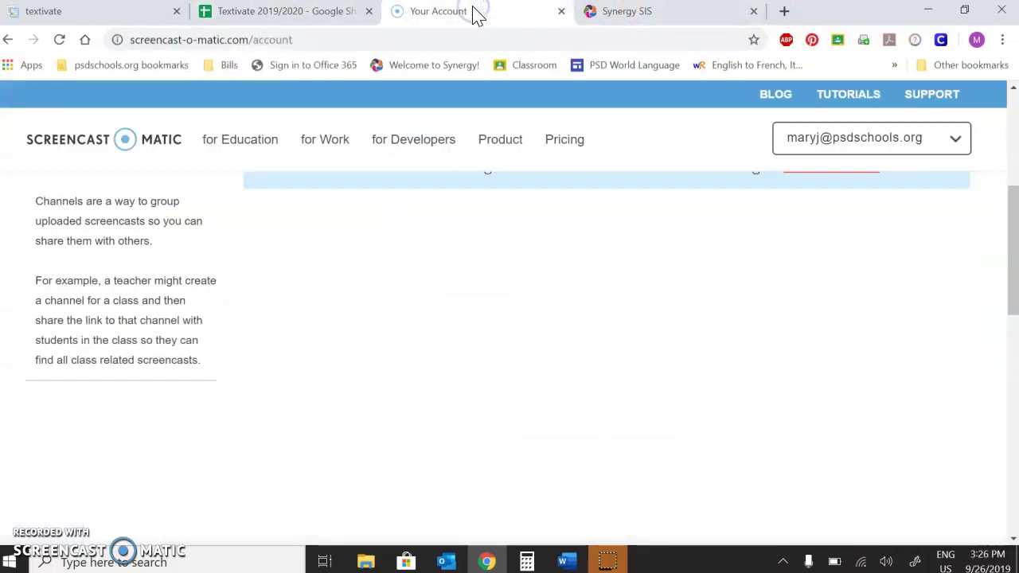
left_click(675, 16)
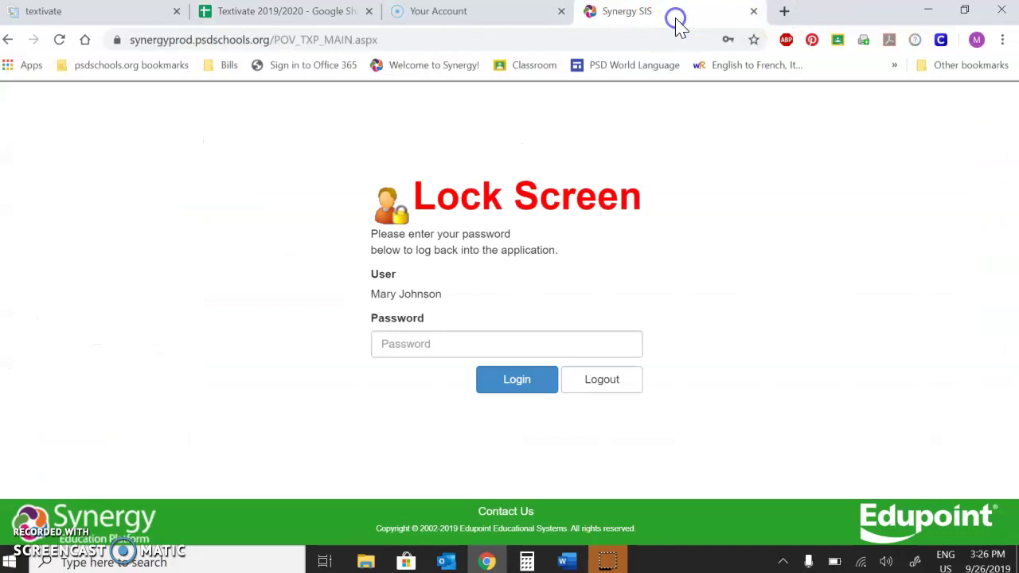
left_click(114, 20)
right_click(400, 300)
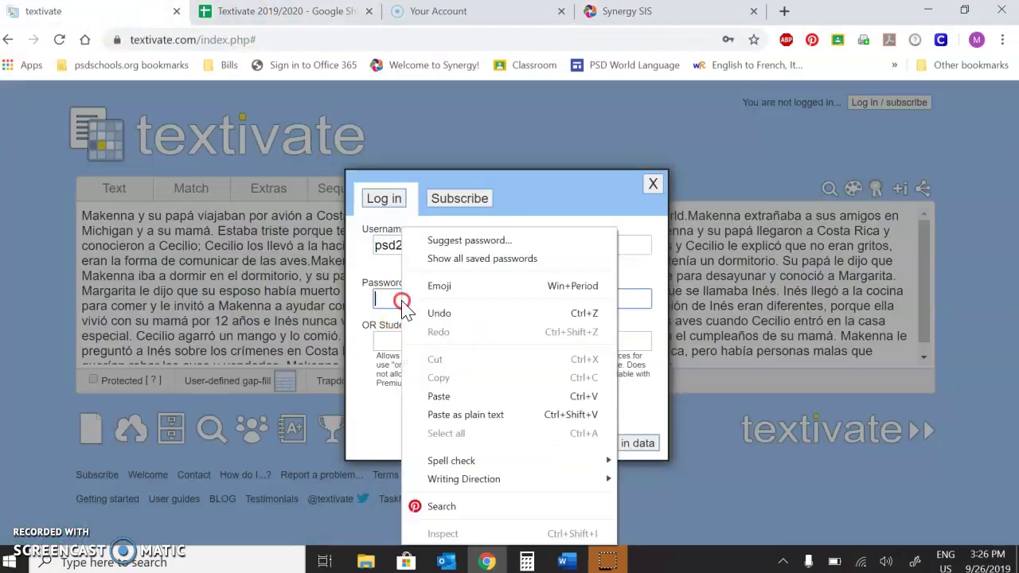
left_click(440, 396)
left_click(637, 443)
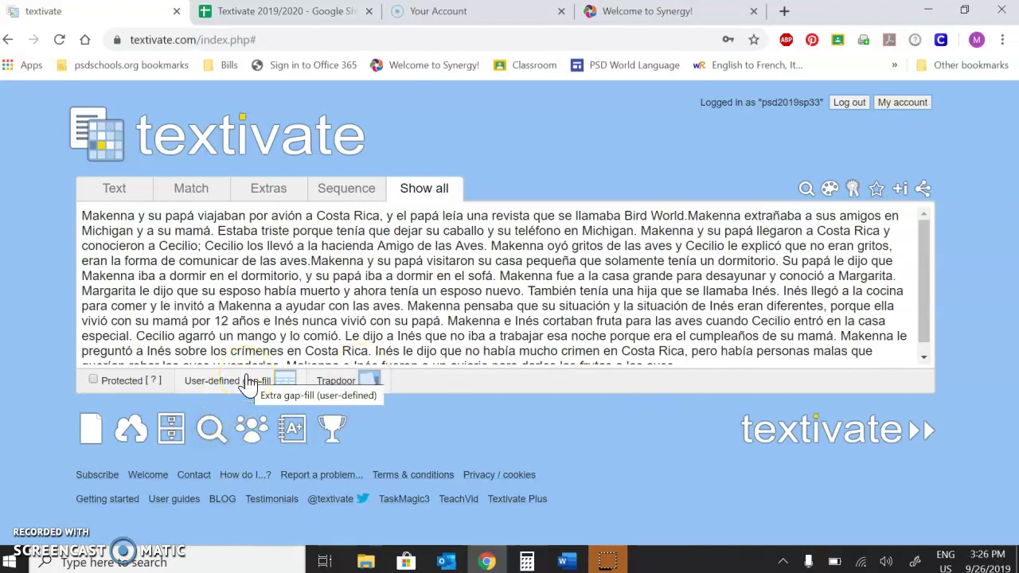
Step: In the user-defined gap-fill, gap the words viajaban, leía, llamaba, extrañaba, tenía and llegaron, and return to the story text
left_click(249, 382)
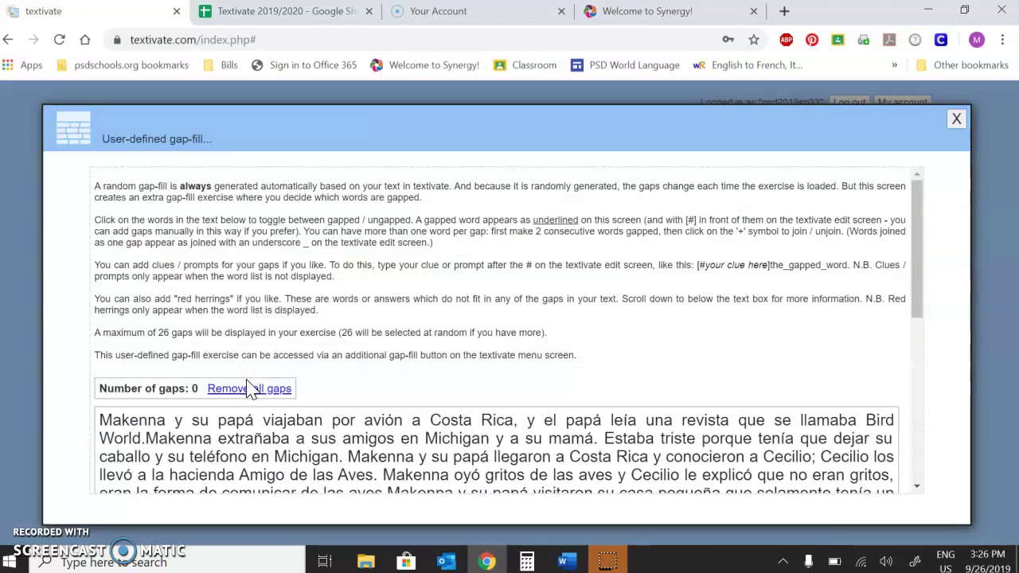
scroll(423, 360, "down", 2)
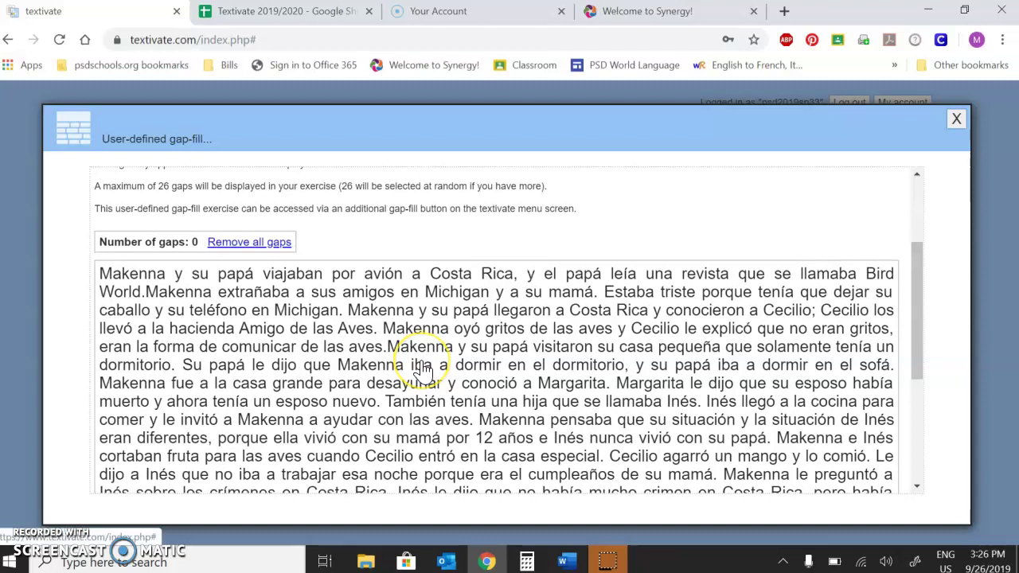
left_click(296, 275)
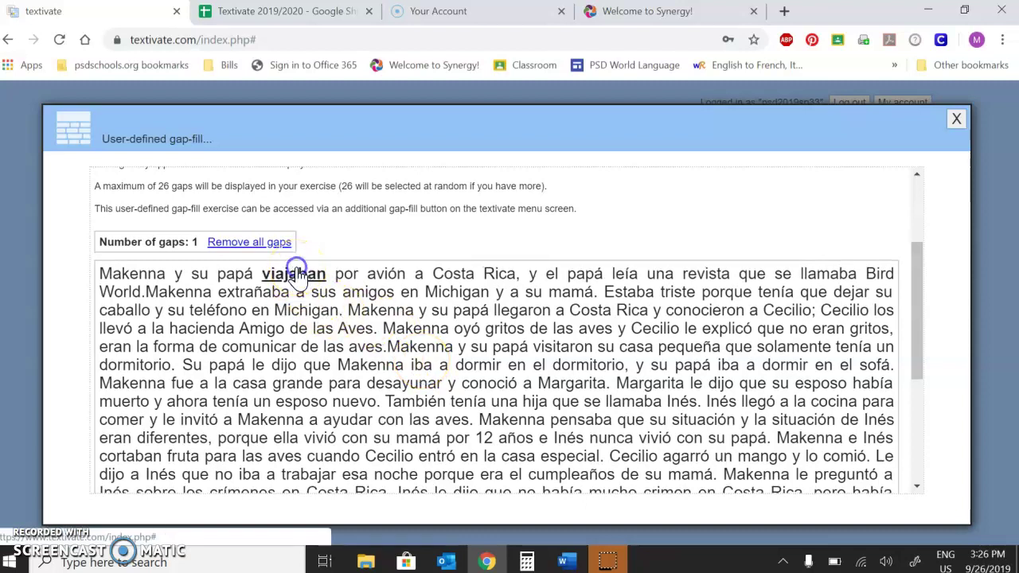
left_click(620, 274)
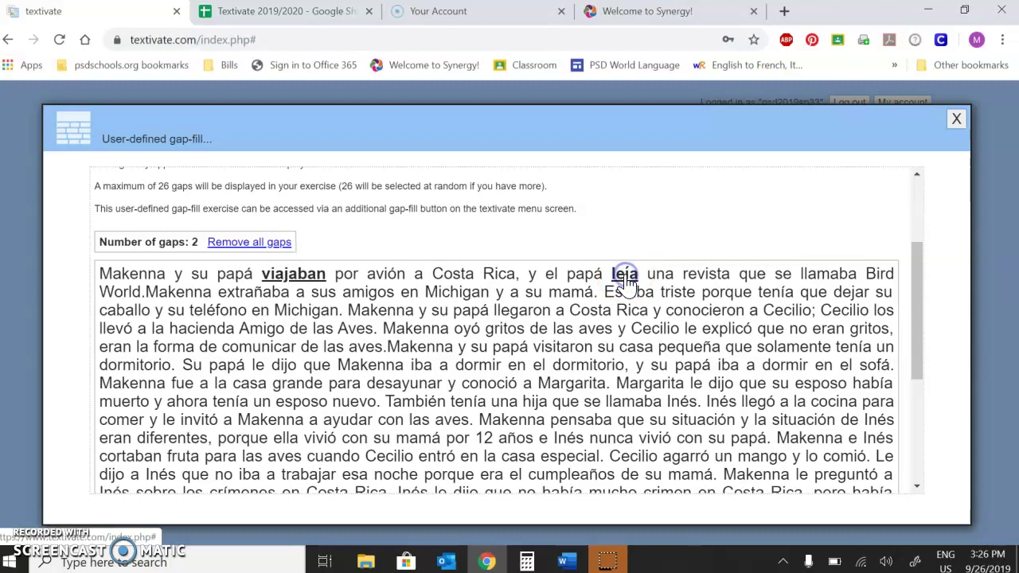
left_click(827, 279)
left_click(257, 295)
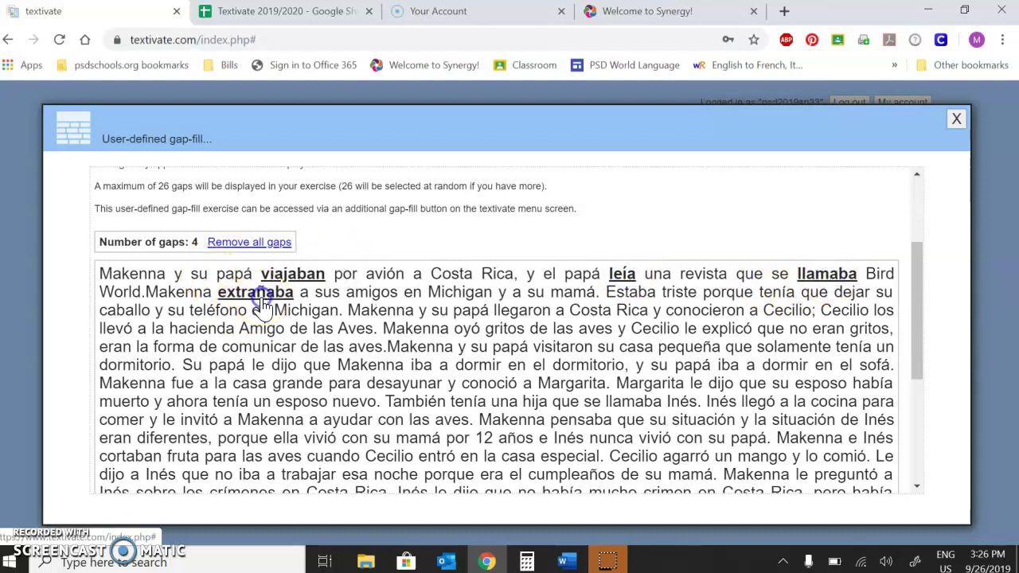
left_click(788, 294)
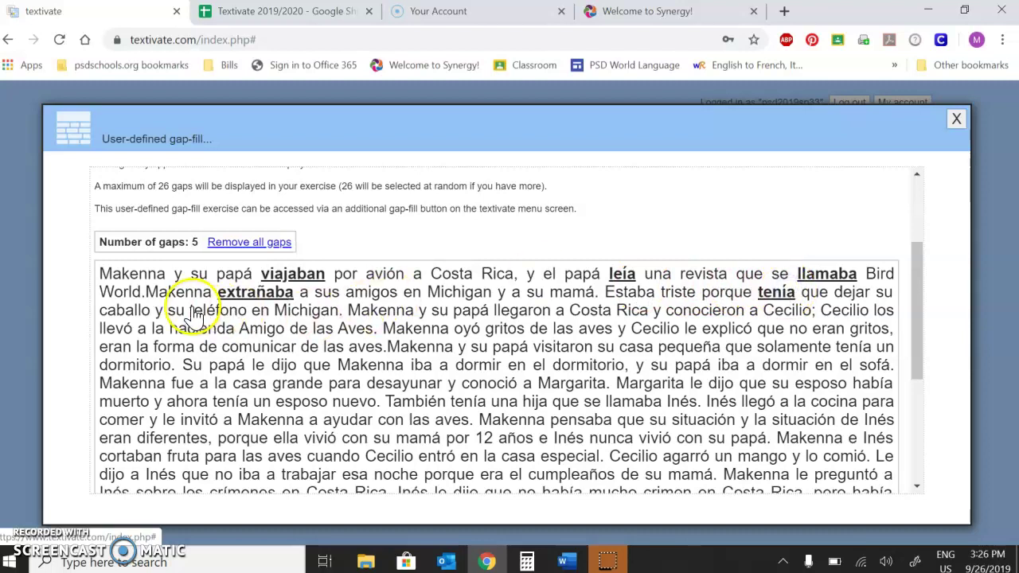
left_click(519, 312)
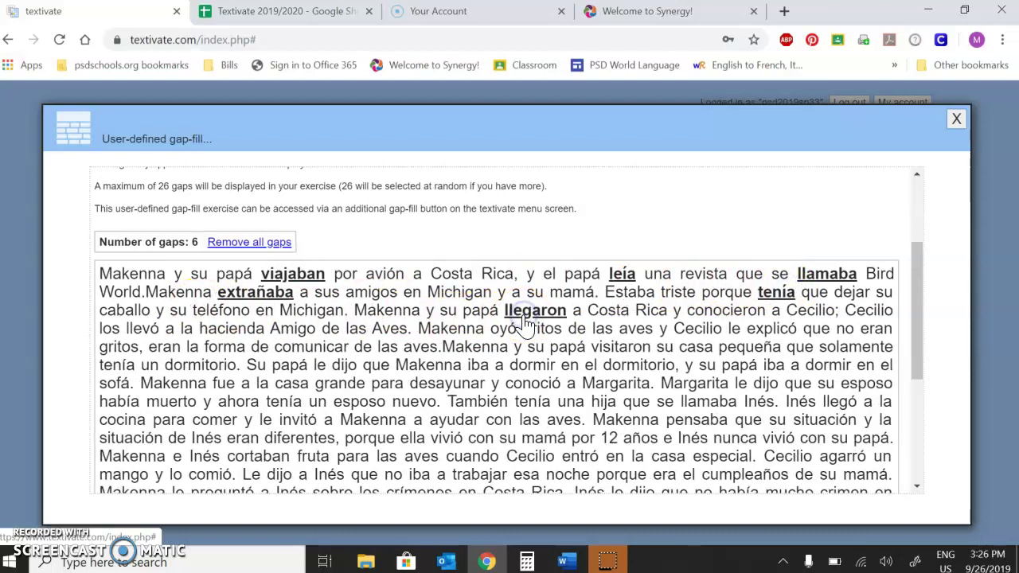
scroll(525, 324, "down", 3)
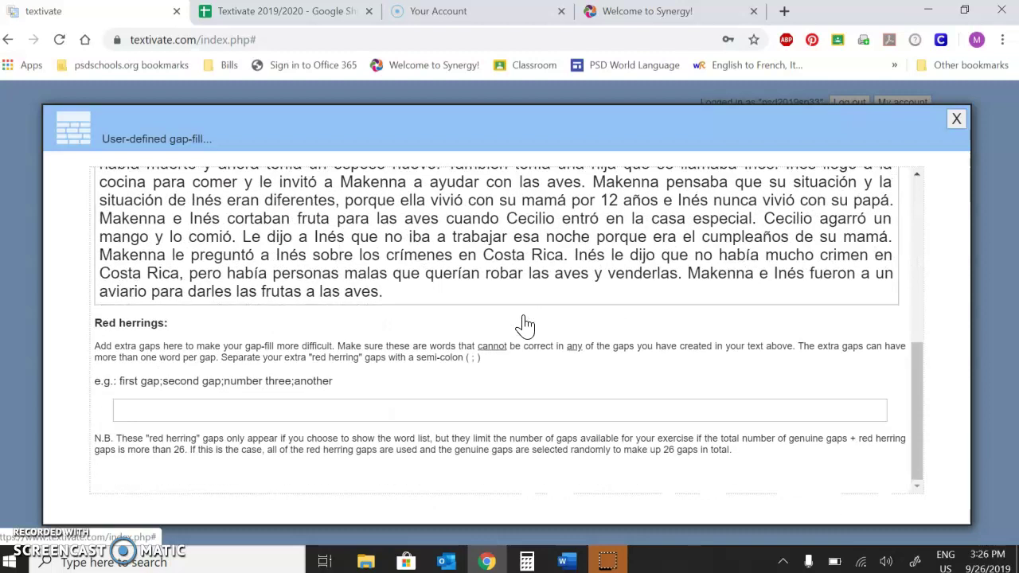
scroll(525, 325, "up", 5)
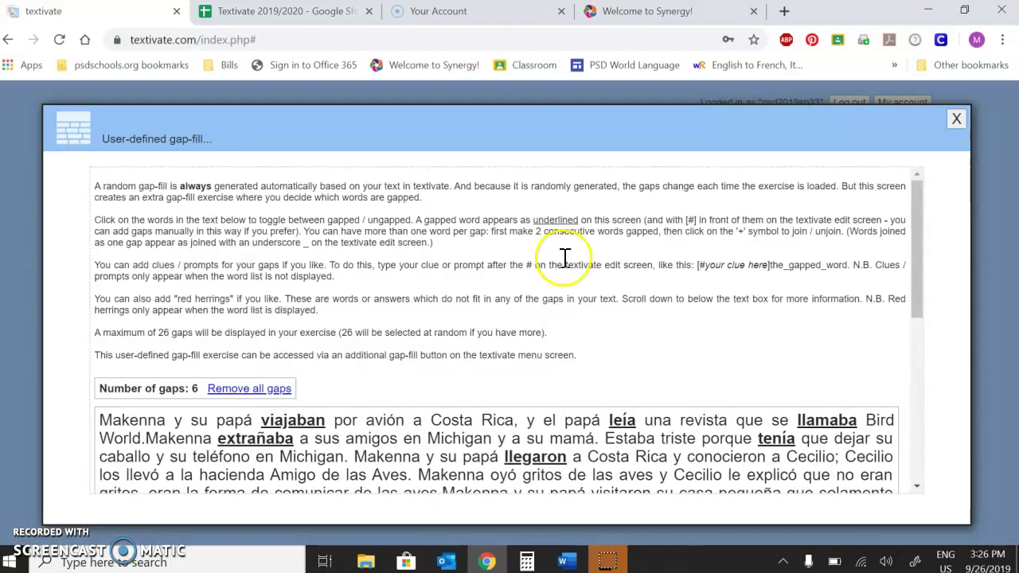
left_click(957, 119)
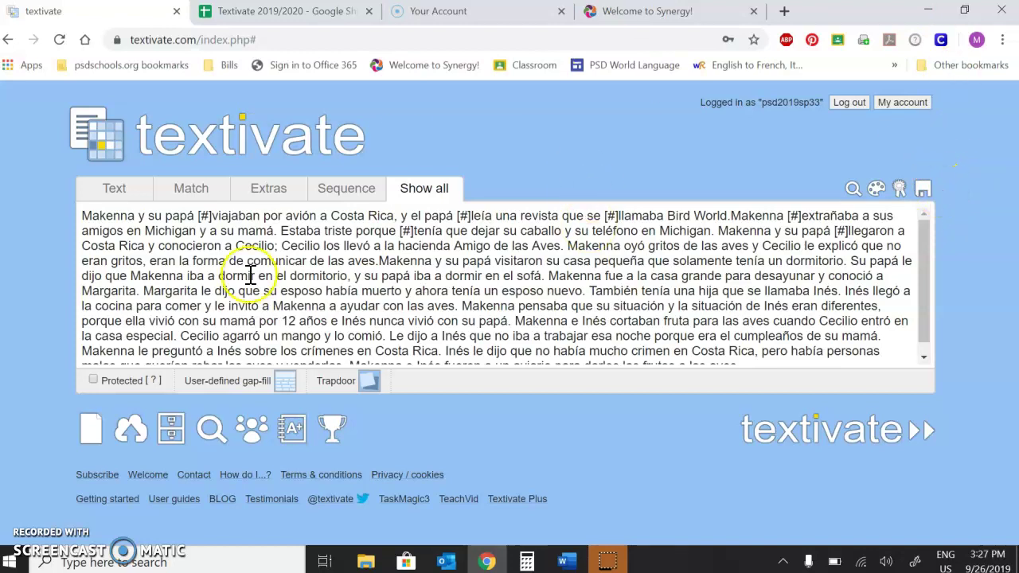
Step: Save the gap-fill changes to the existing Robo 1-4 cloud resource, replacing the stored version and keeping it Shareable
left_click(136, 433)
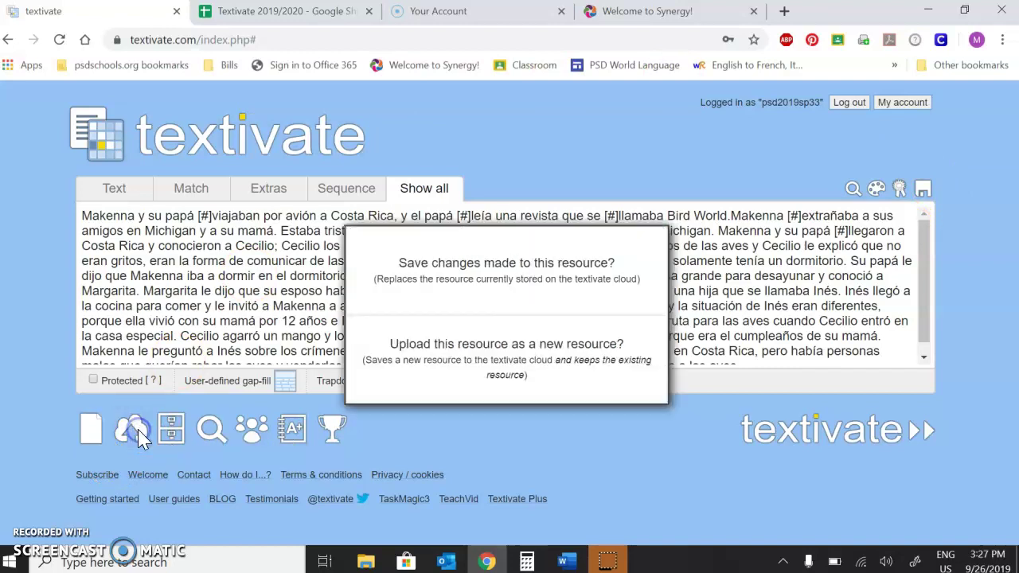
left_click(427, 295)
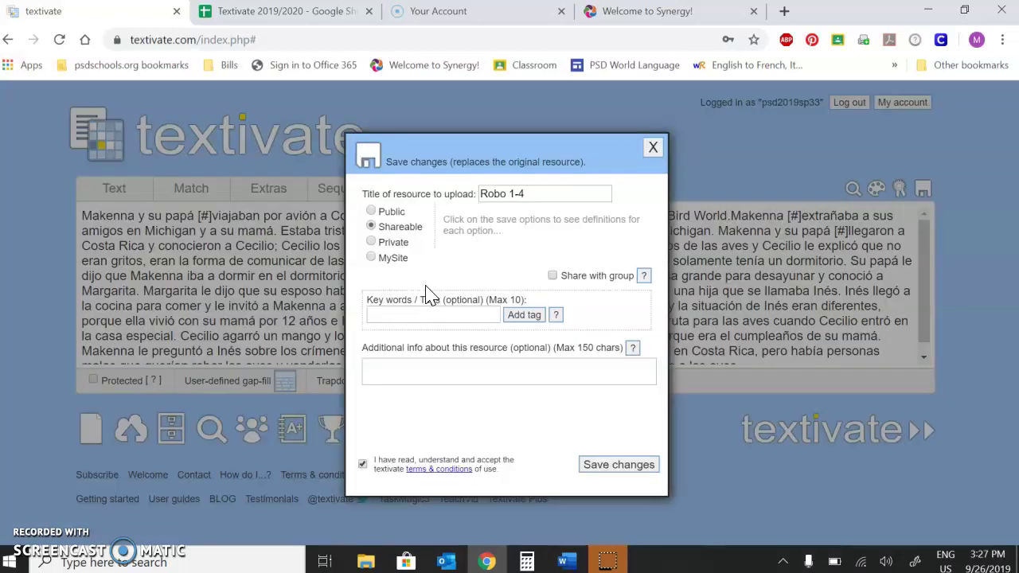
left_click(597, 470)
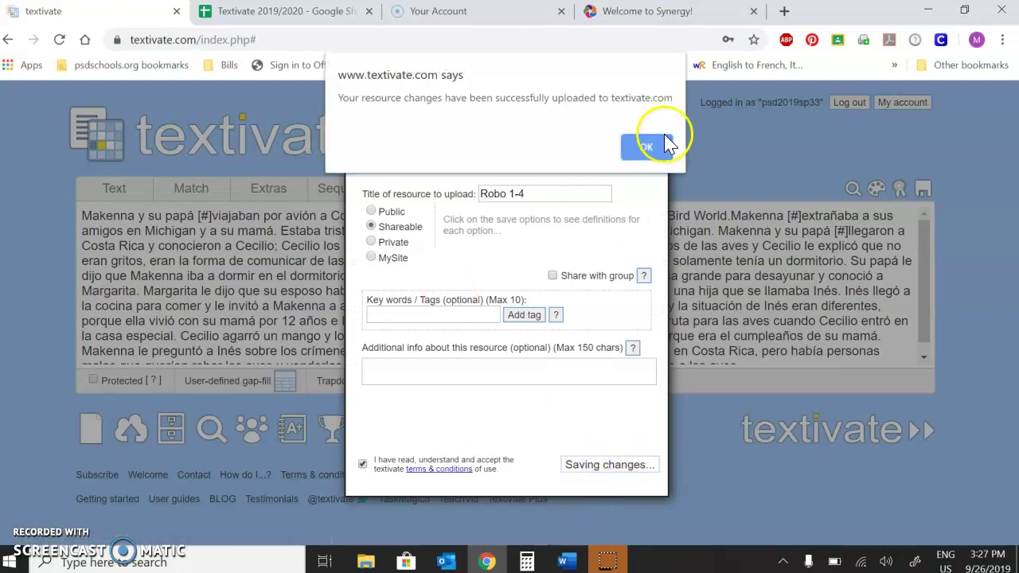
left_click(649, 145)
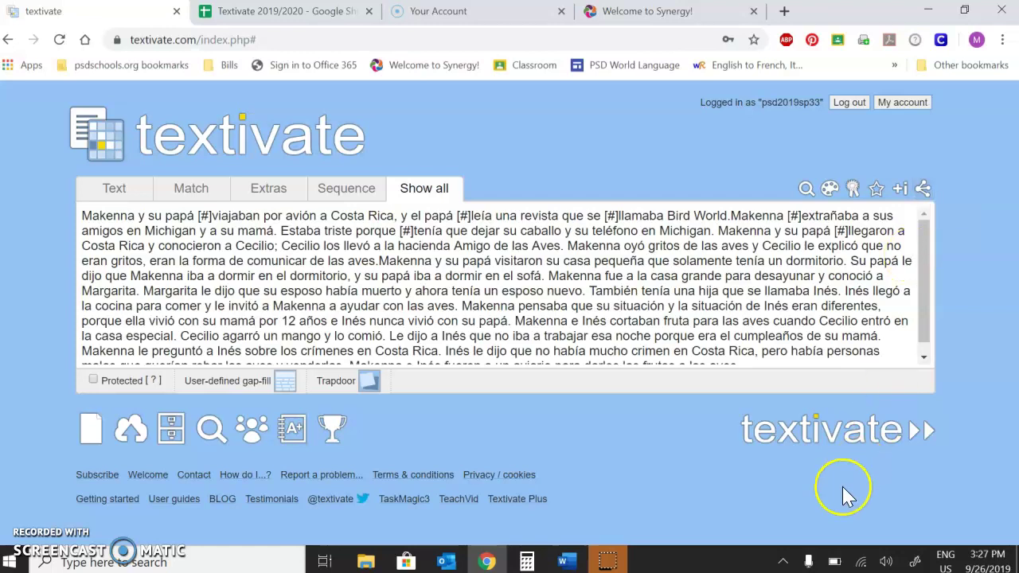
Step: View the story's activity menu and its sharing options, and return to the Textivate home page
left_click(850, 443)
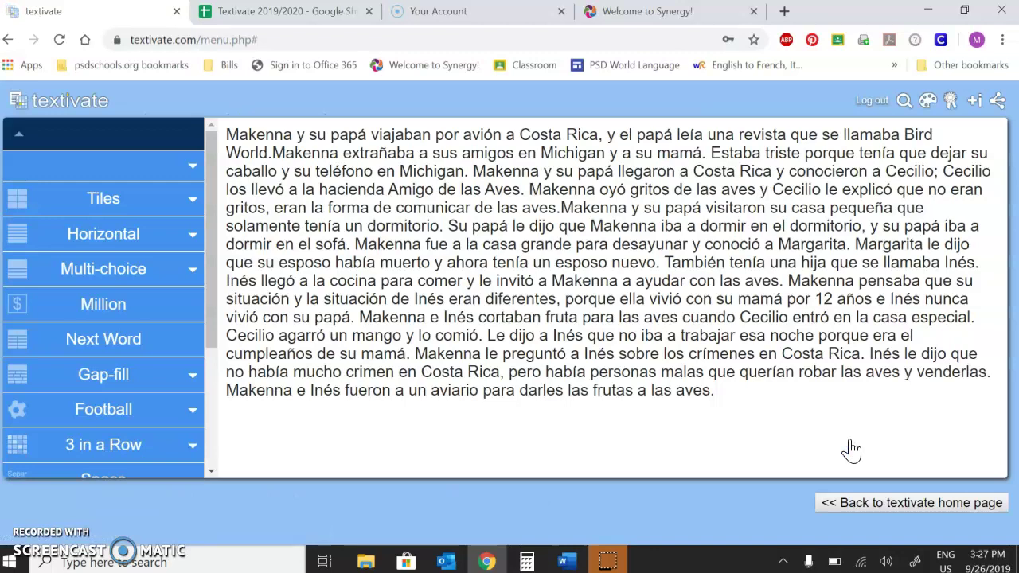
left_click(996, 103)
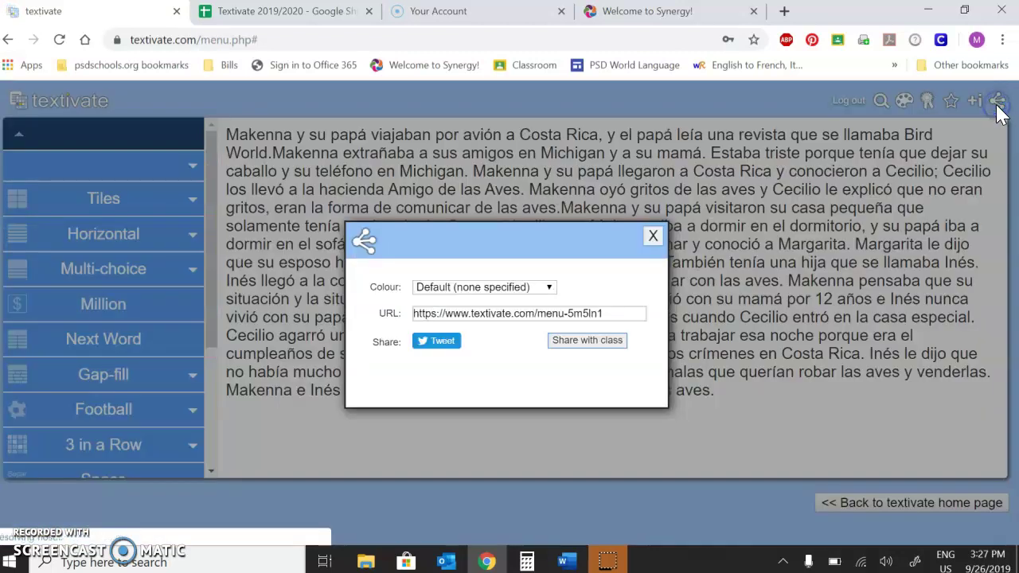
left_click(652, 237)
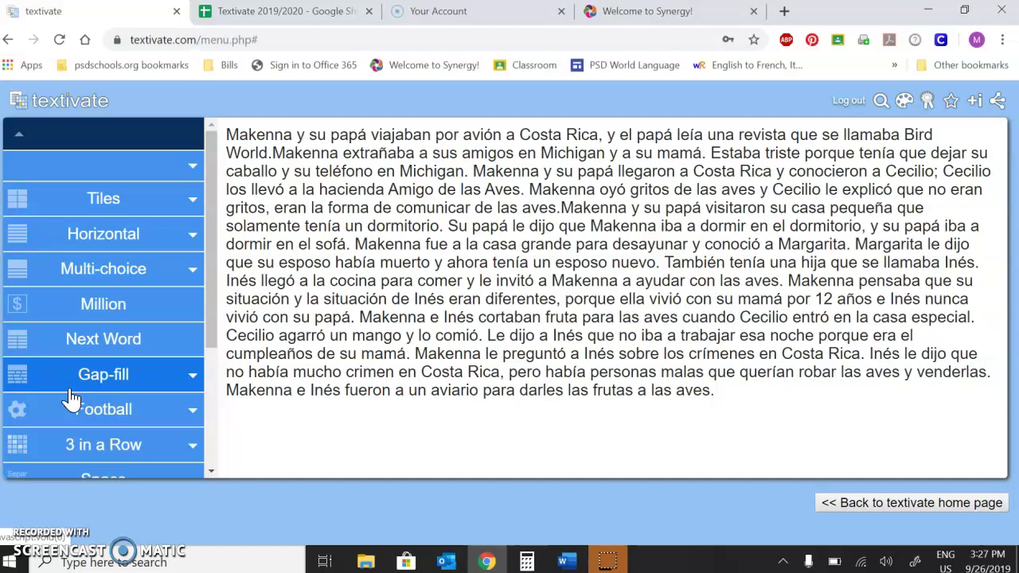
left_click(868, 504)
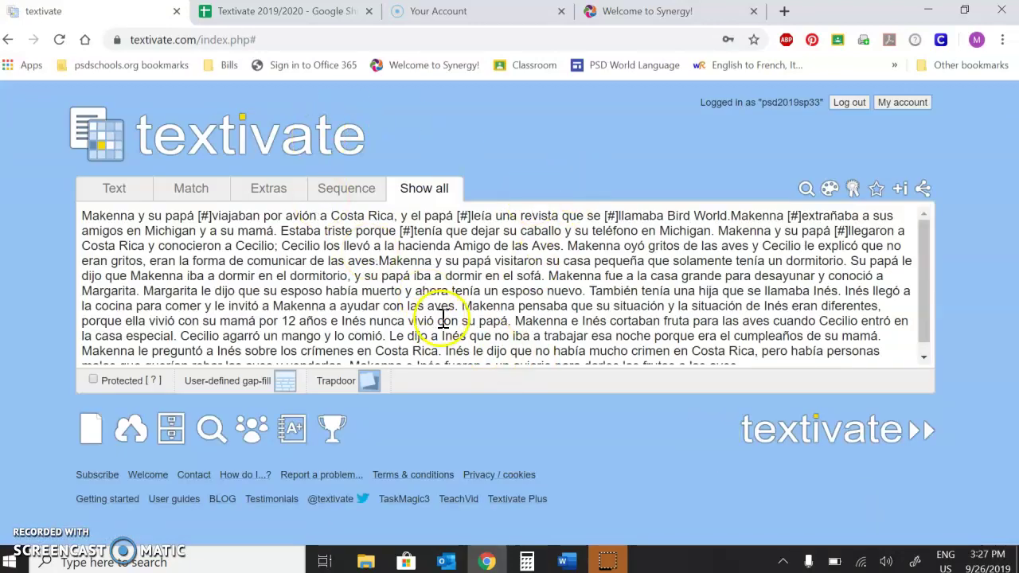
Step: Start an activity sequence for the story with Tile 2x6 as the first text activity
left_click(361, 196)
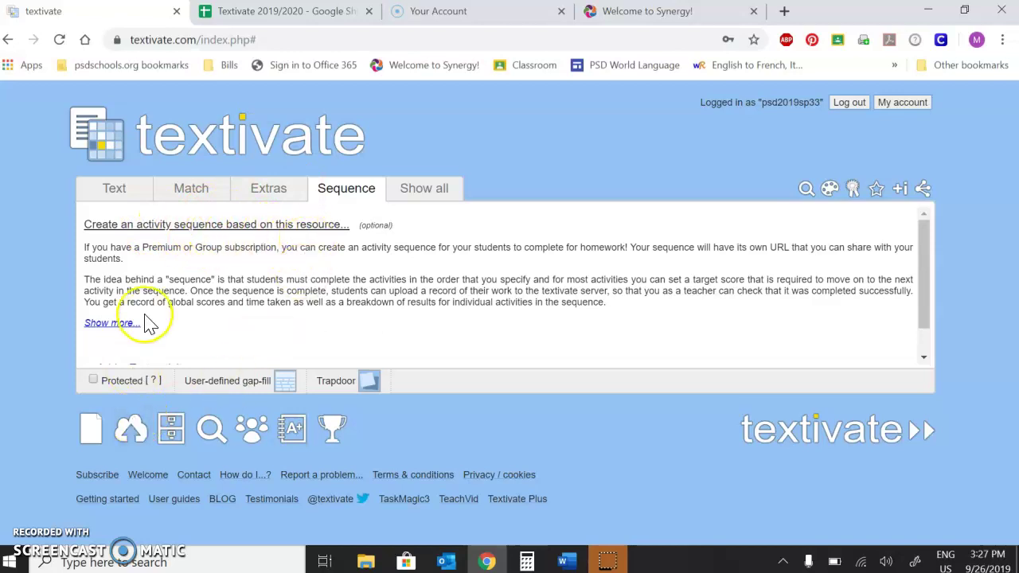
scroll(149, 324, "down", 2)
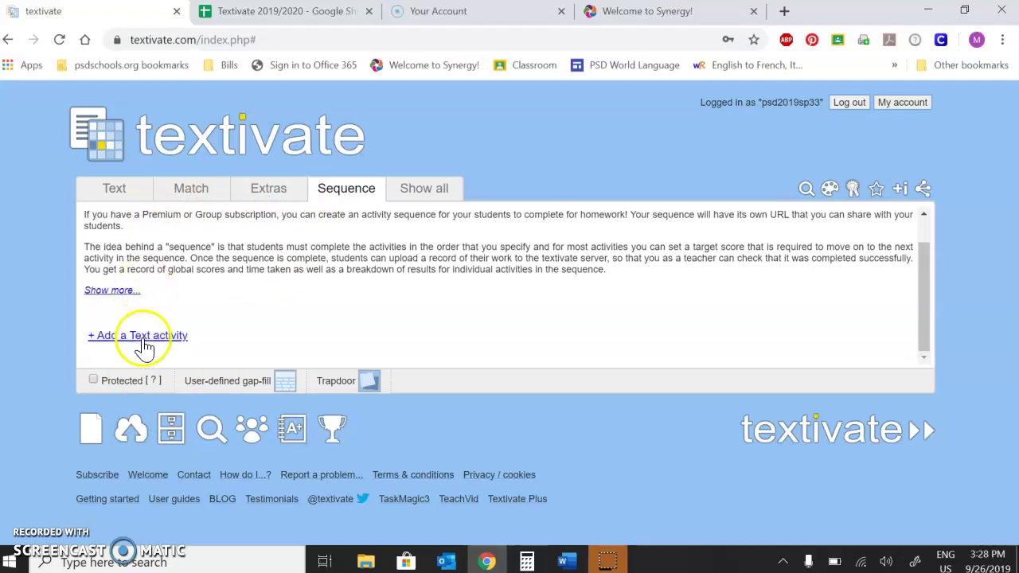
left_click(144, 339)
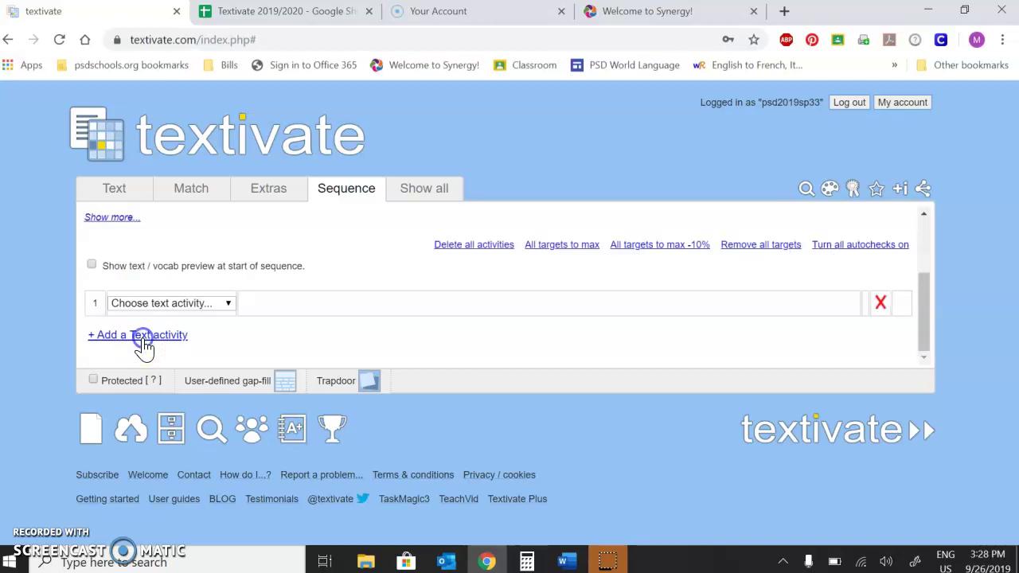
left_click(229, 304)
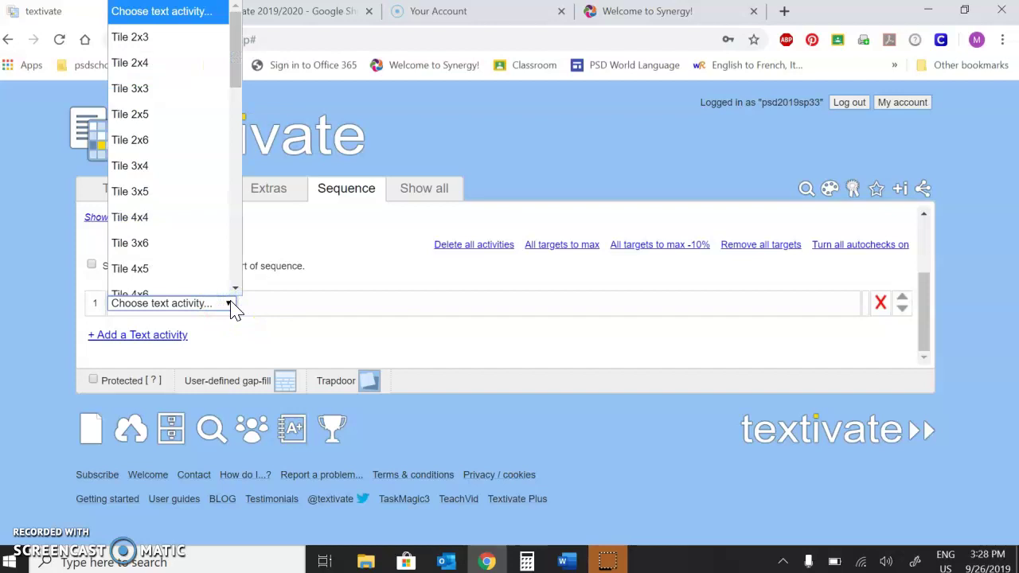
left_click(164, 140)
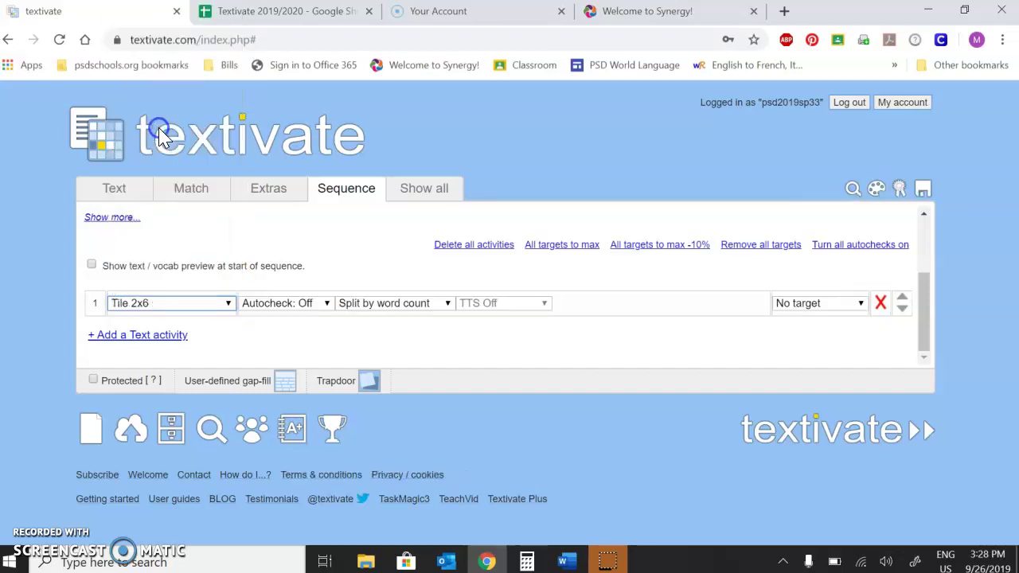
Step: Add a second text activity to the sequence and set it to 1 in 4
left_click(113, 338)
left_click(227, 304)
left_click(233, 290)
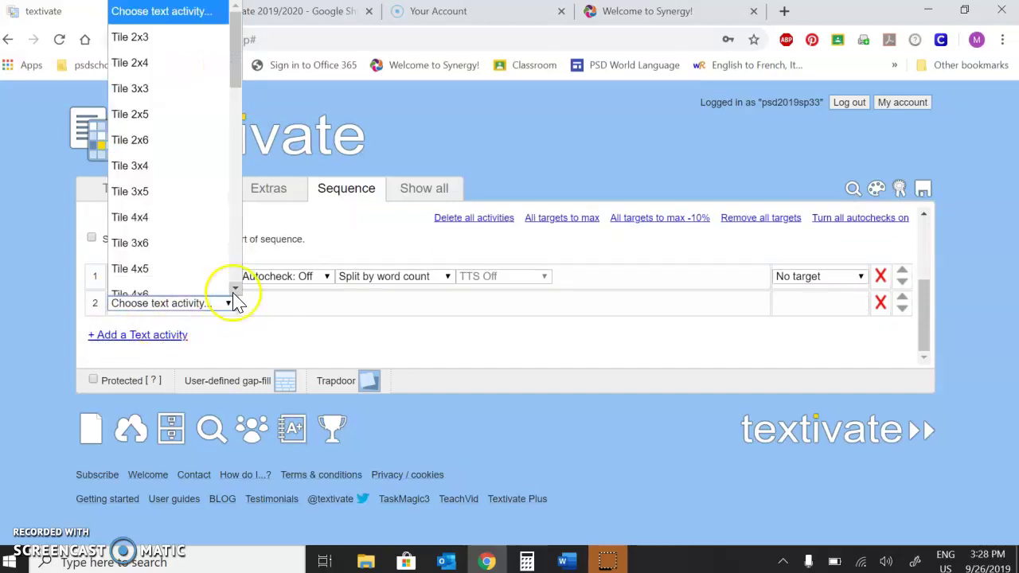
left_click(233, 289)
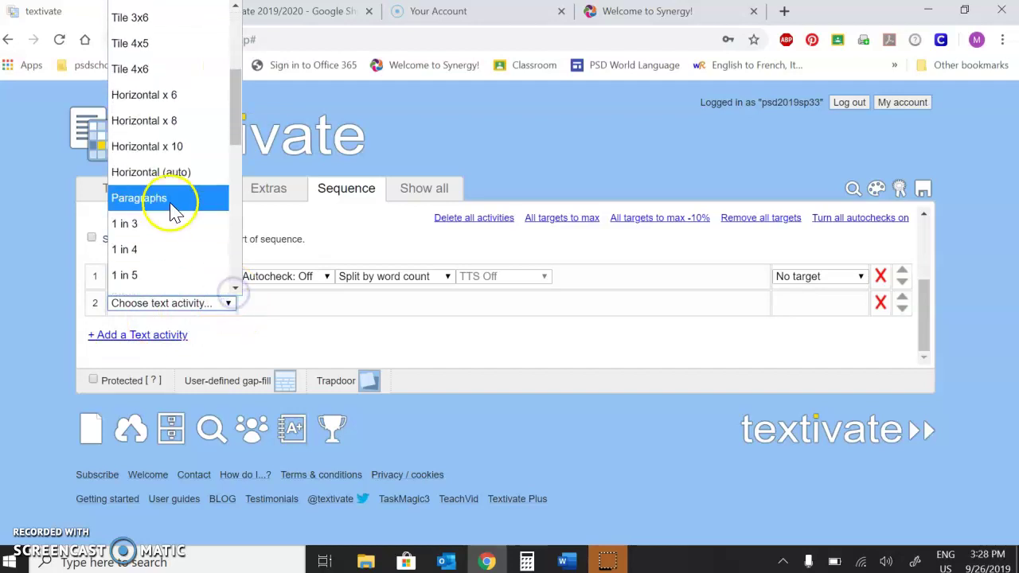
left_click(130, 250)
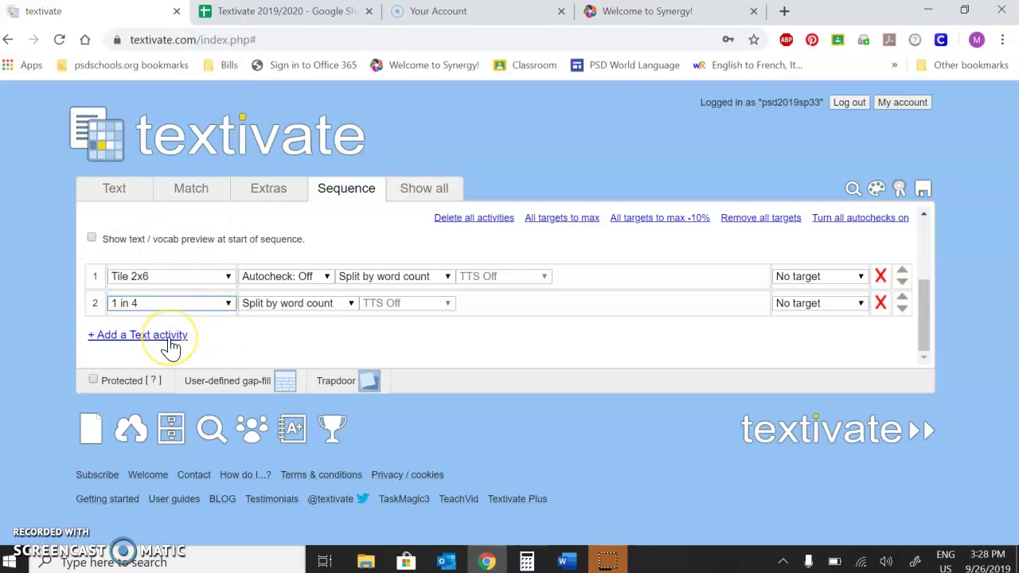
Step: Add a third text activity to the sequence and set it to Gap-fill (user defined)
left_click(171, 342)
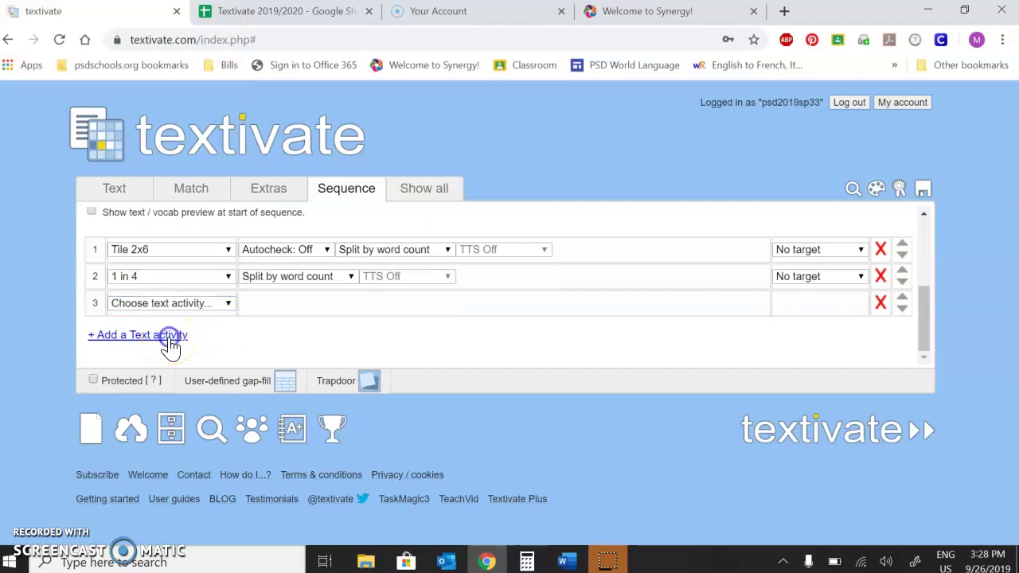
left_click(228, 303)
scroll(191, 247, "down", 4)
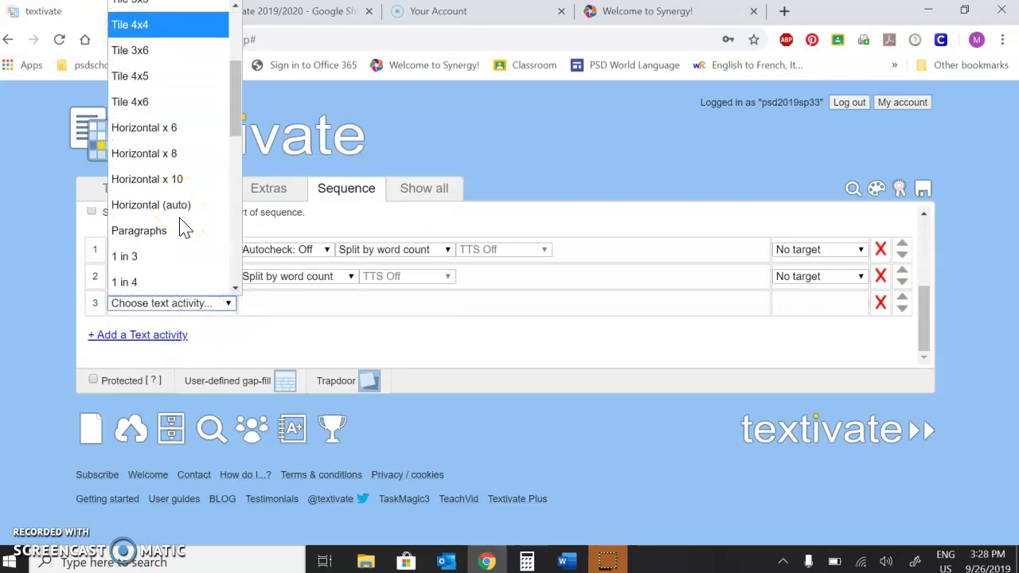
scroll(181, 227, "down", 2)
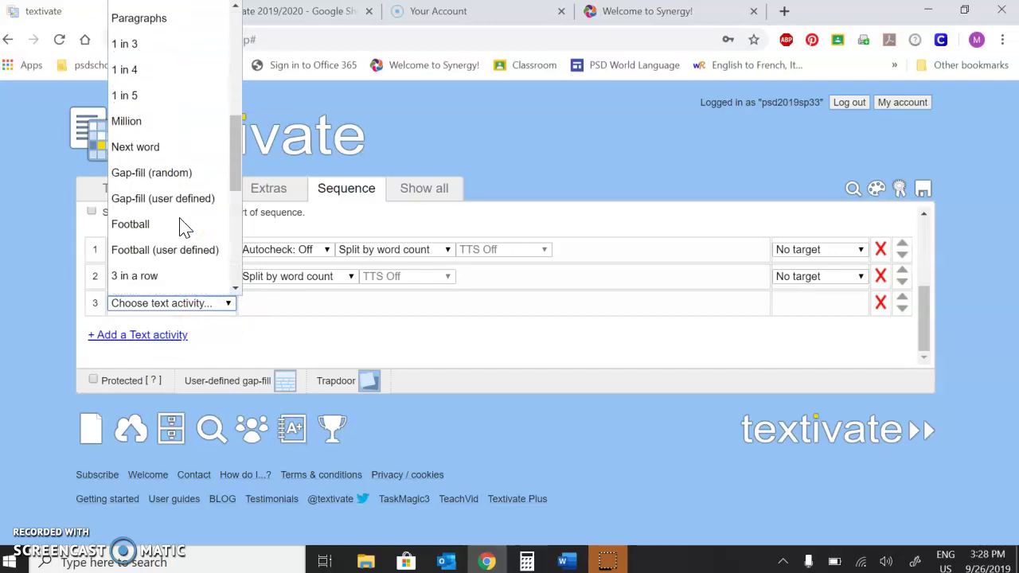
left_click(134, 200)
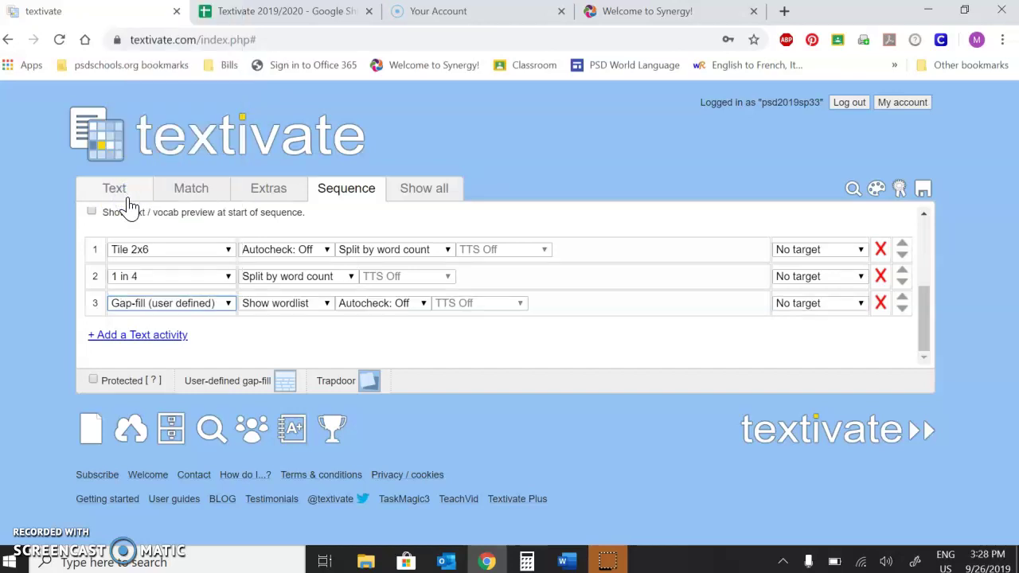
Step: Set a 90% target for each of the three activities in the sequence: Tile 2x6, 1 in 4 and Gap-fill (user defined)
left_click(860, 251)
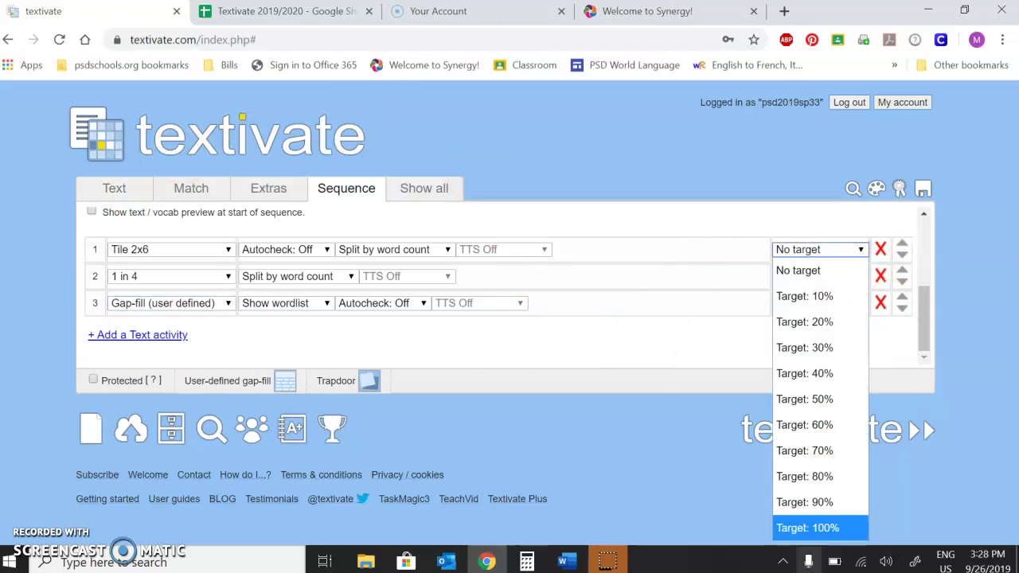
left_click(818, 506)
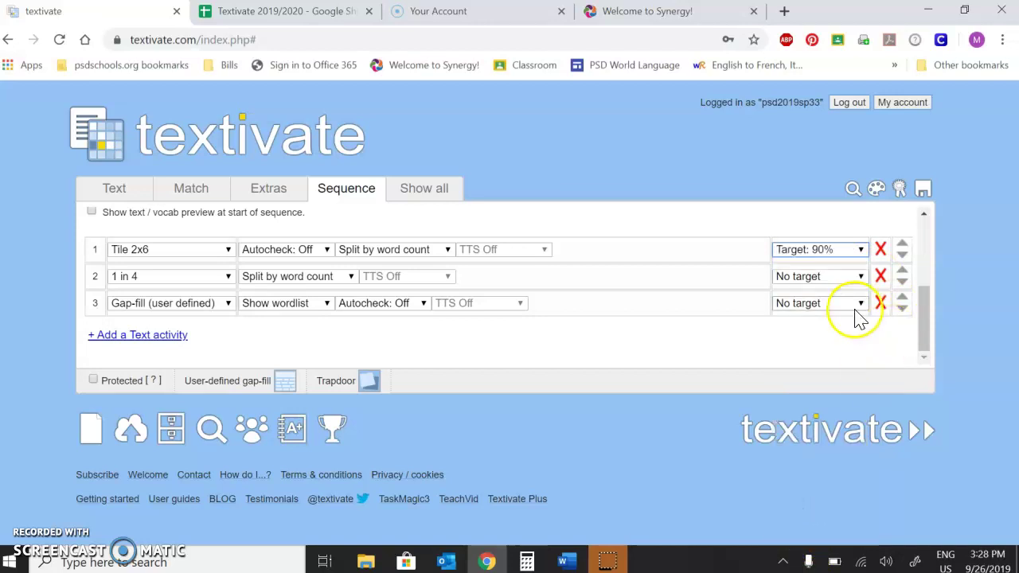
left_click(854, 279)
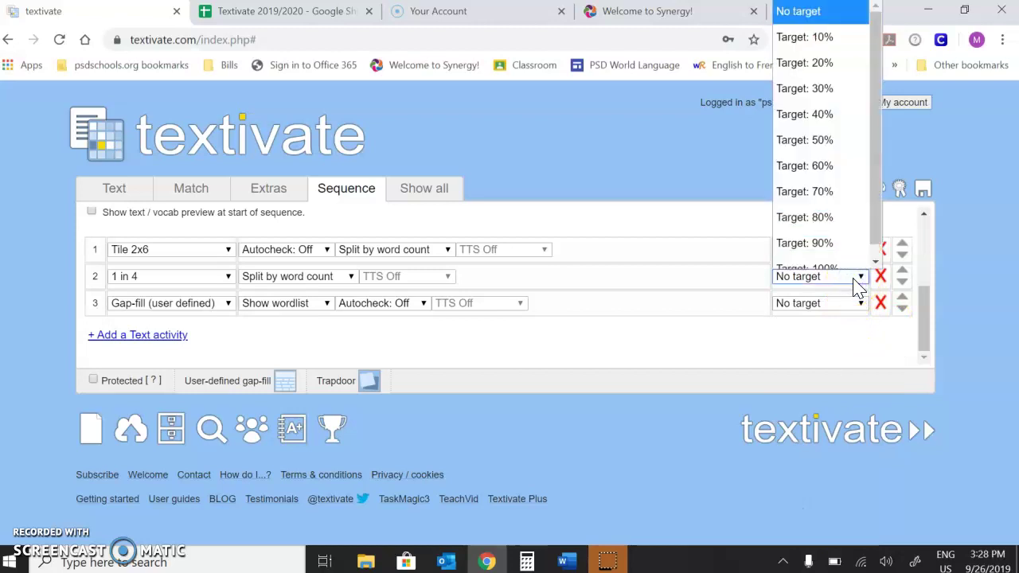
scroll(850, 263, "down", 1)
left_click(849, 239)
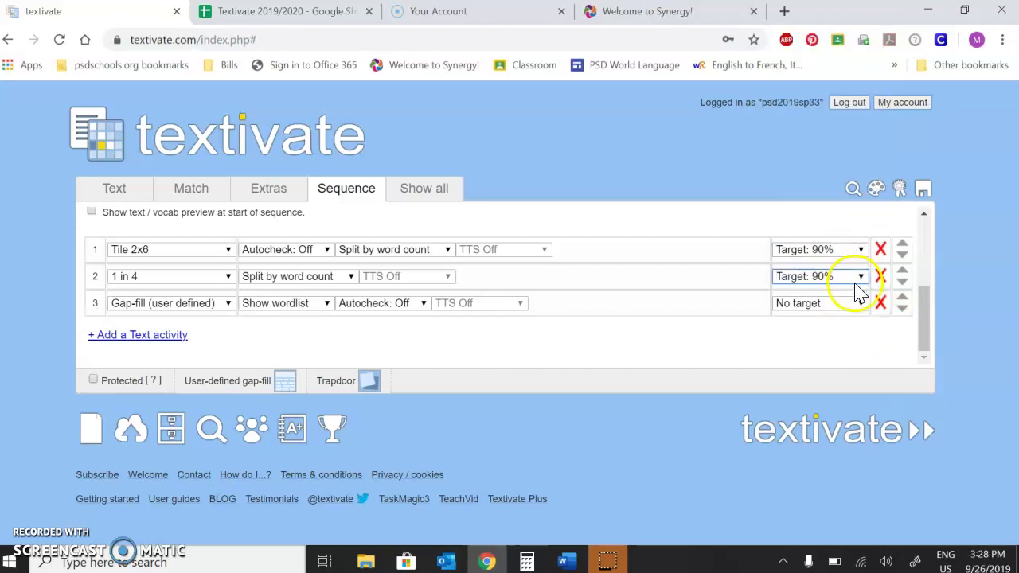
left_click(860, 305)
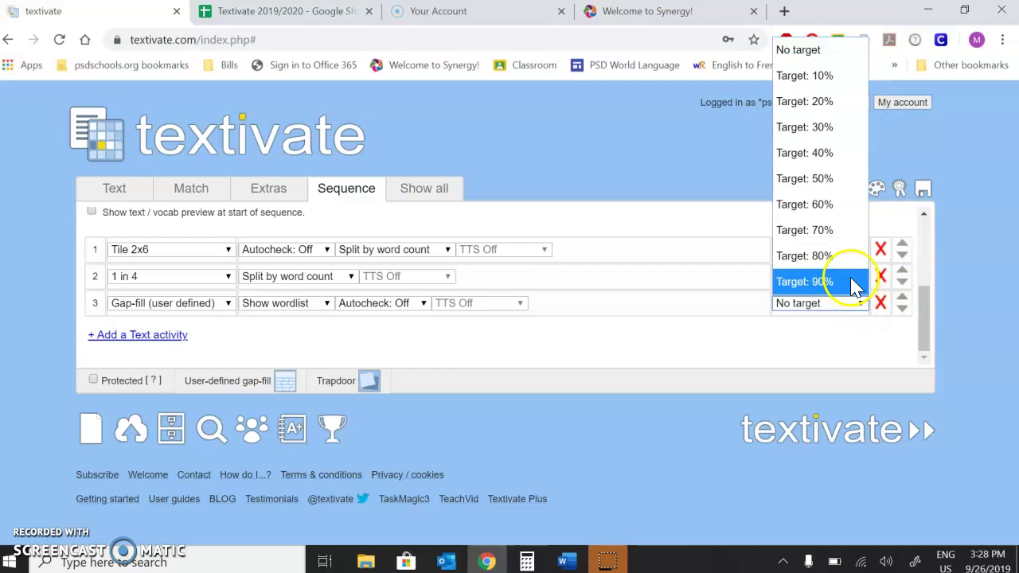
left_click(850, 278)
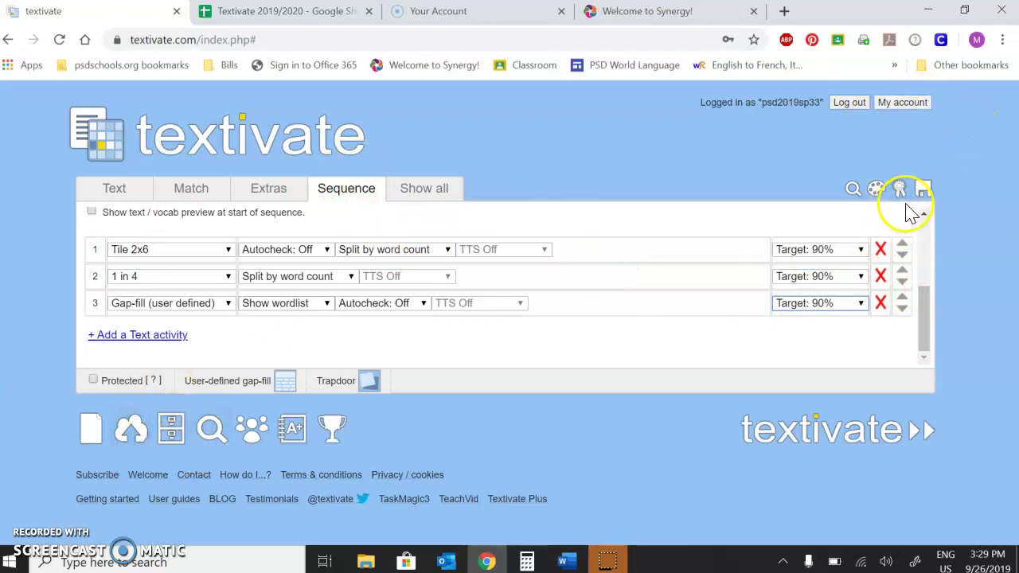
Step: Save the sequence changes to the original resource, keeping it titled Robo 1-4 and Shareable
left_click(923, 191)
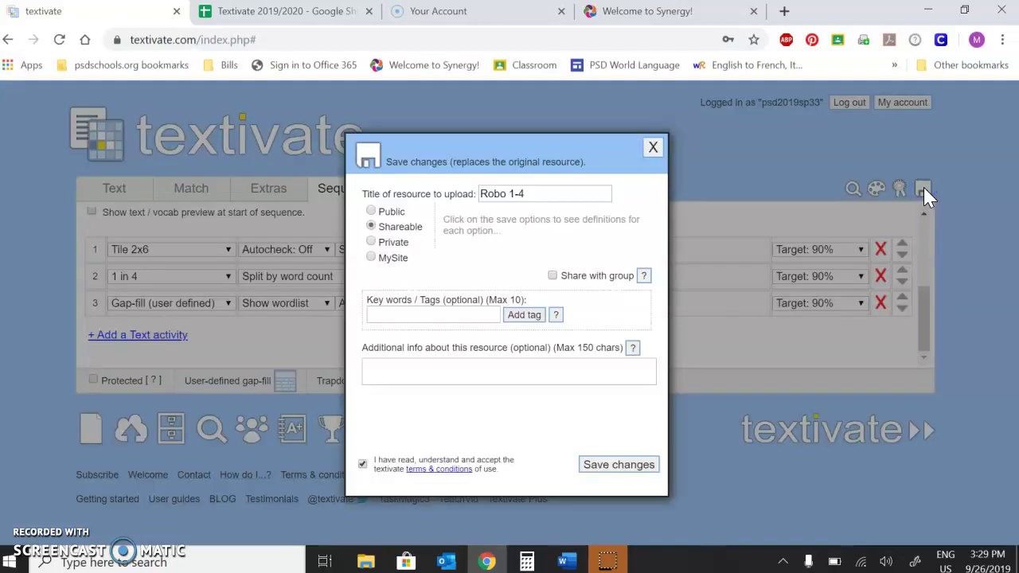
left_click(632, 470)
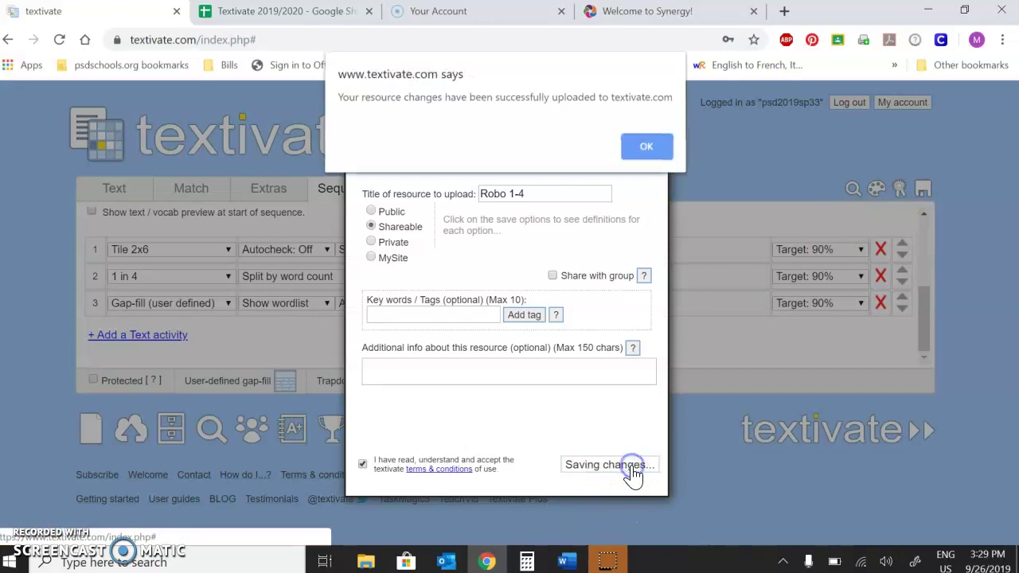
left_click(646, 148)
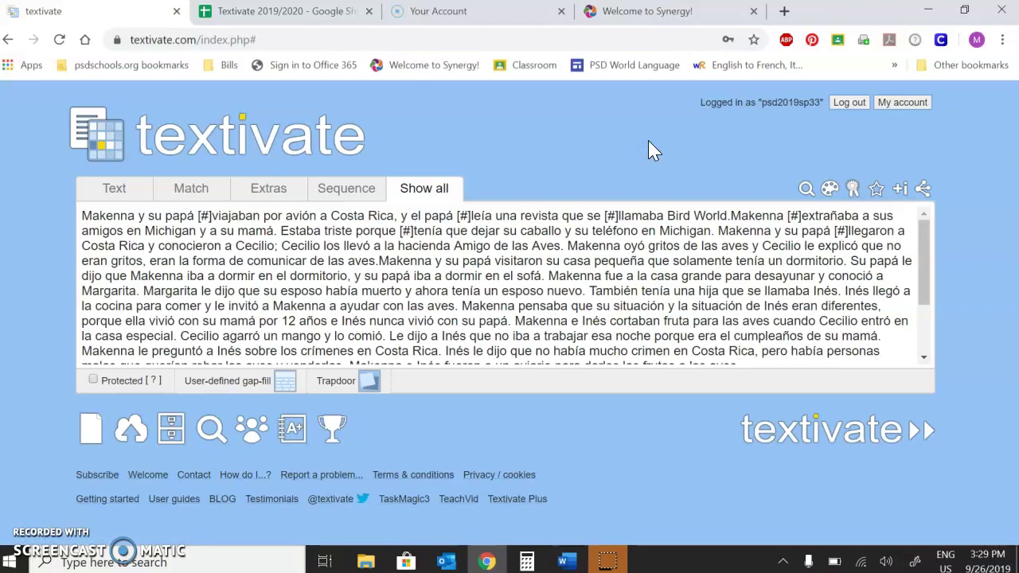
Step: View the sharing options of the saved story and switch its share link to the sequence
left_click(924, 189)
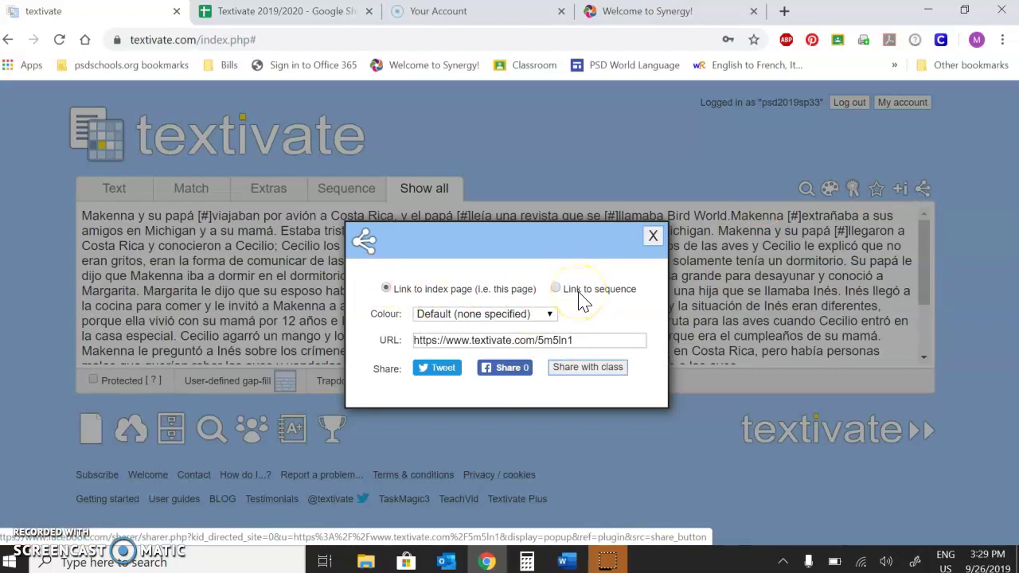
left_click(653, 235)
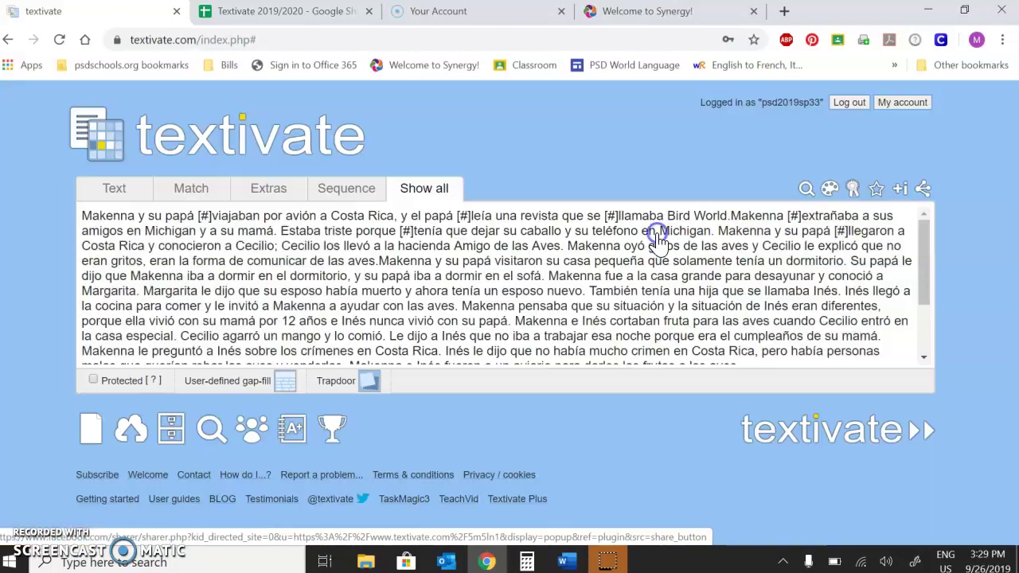
left_click(923, 191)
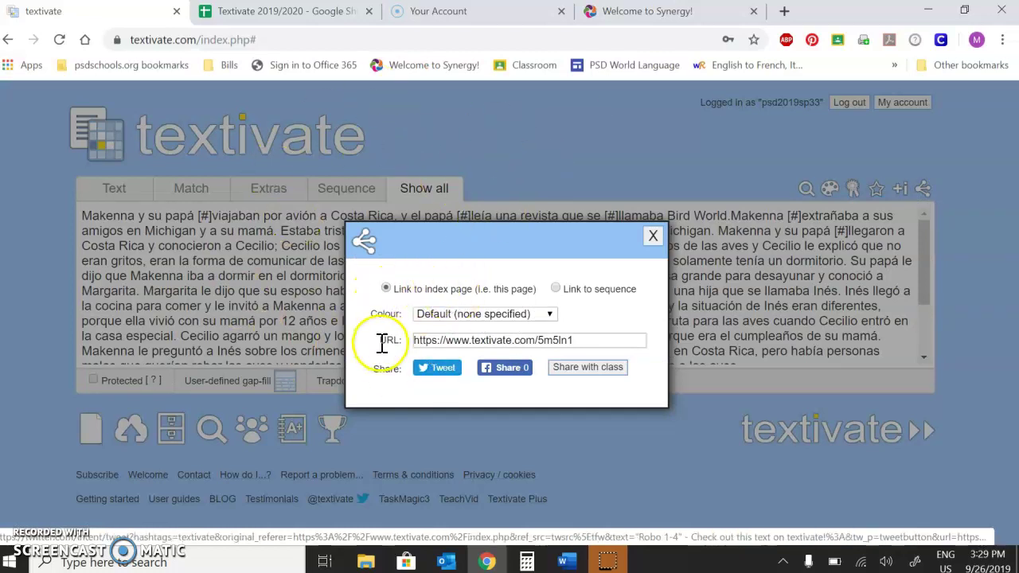
left_click(555, 289)
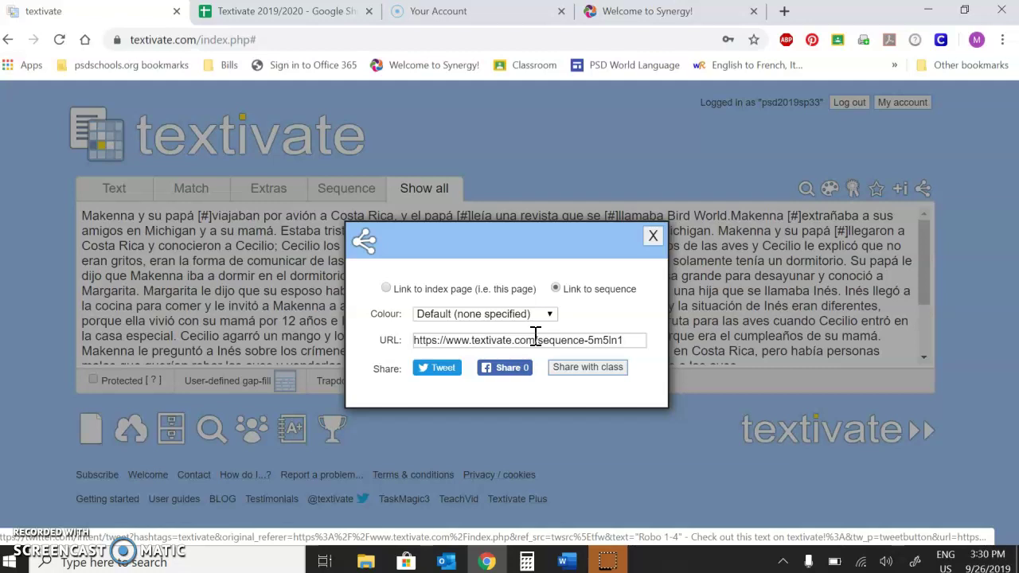
Step: View the options for sharing the sequence link with a class, and close the sharing options without sharing it
left_click(608, 377)
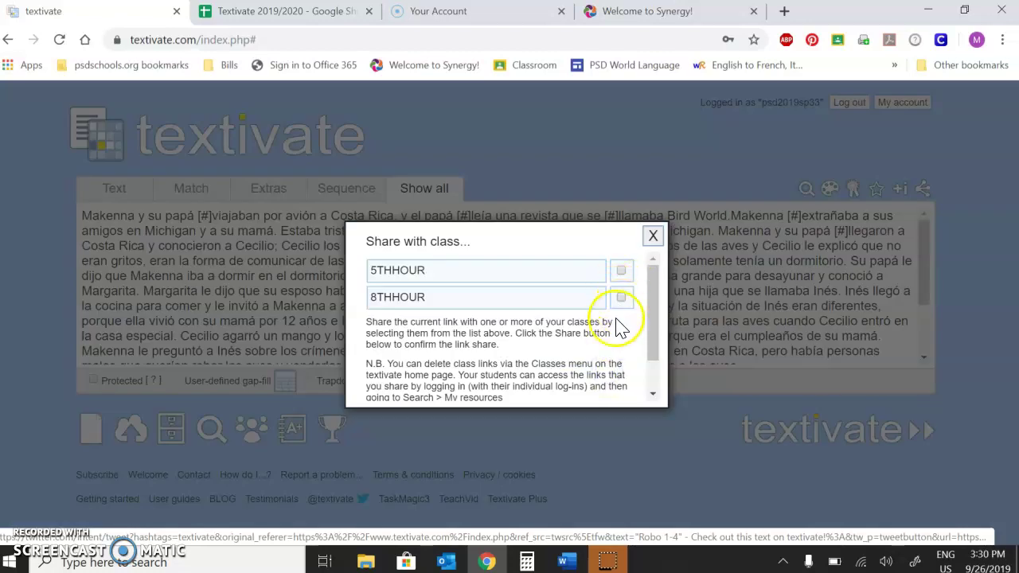
scroll(509, 363, "down", 1)
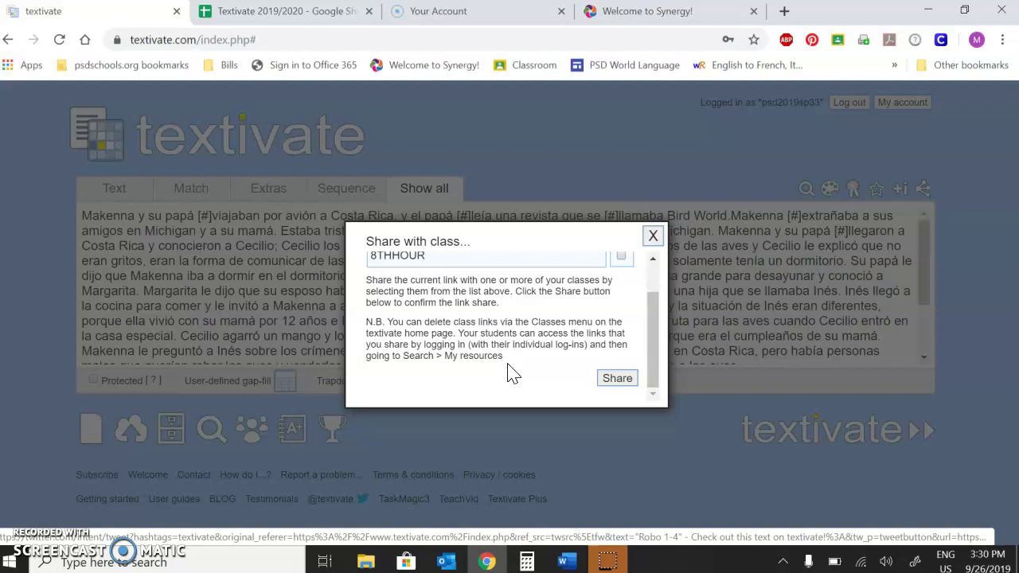
left_click(653, 236)
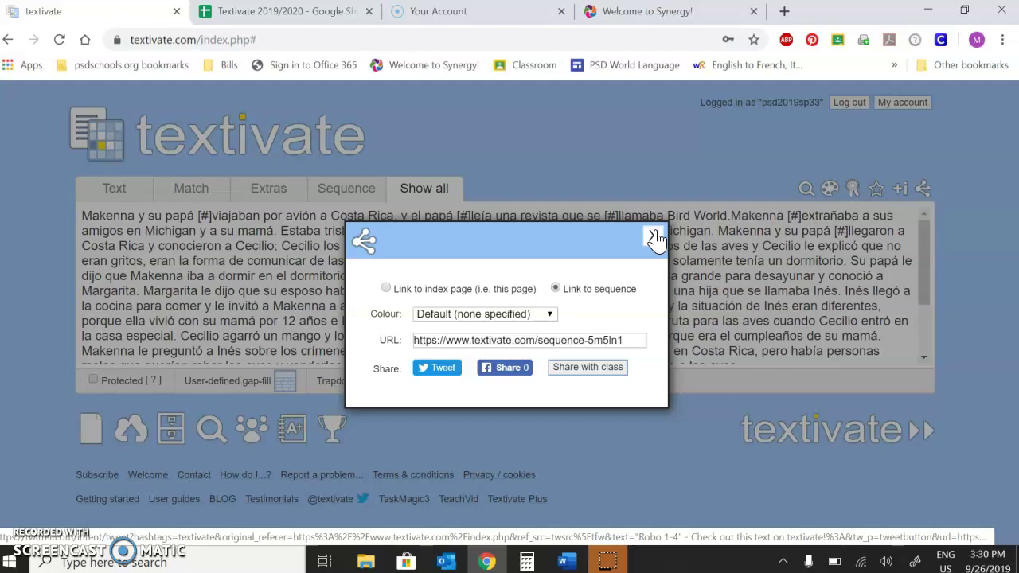
left_click(655, 238)
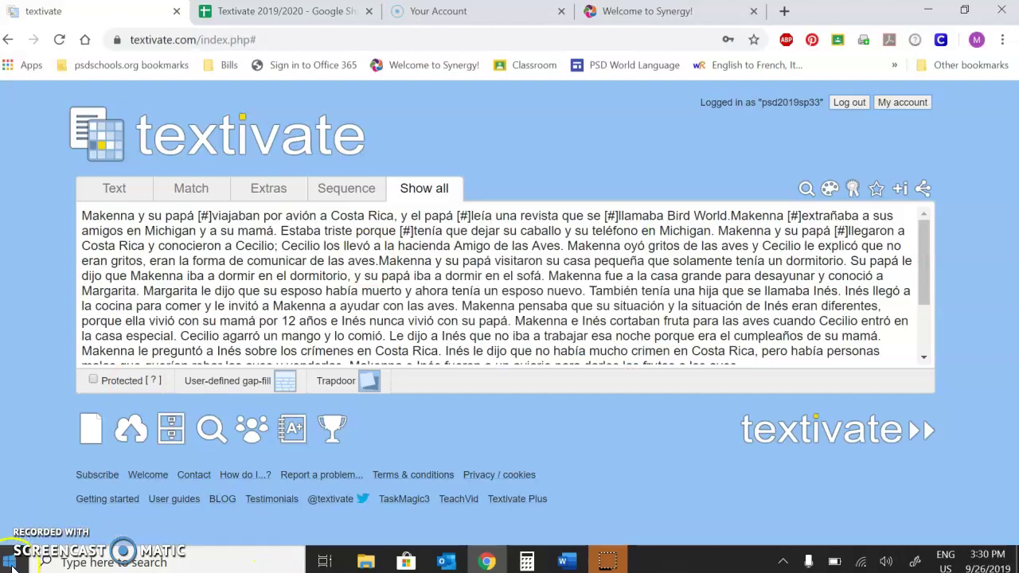